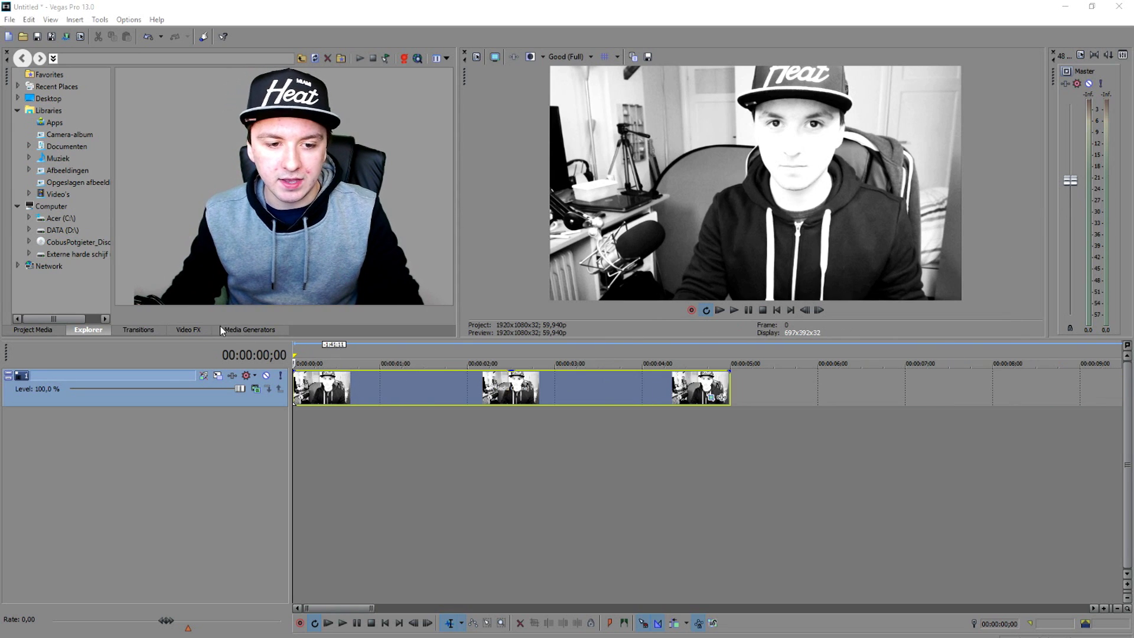
- Add a default Titles & Text event from Media Generators to the timeline on a new track
scroll(332, 361, up, 2)
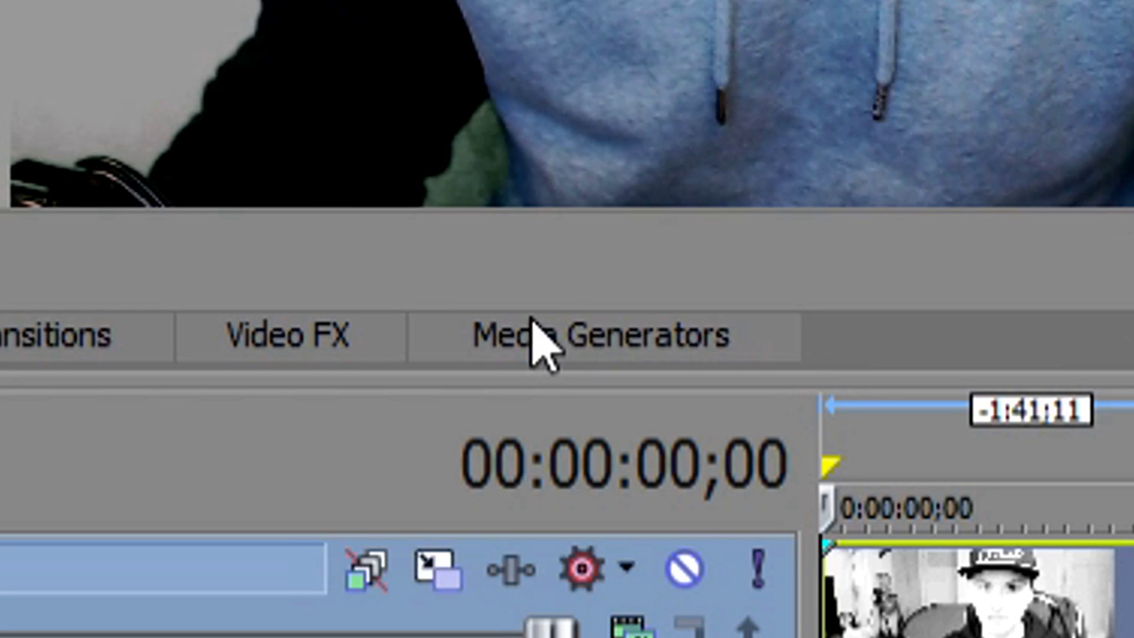
click(237, 327)
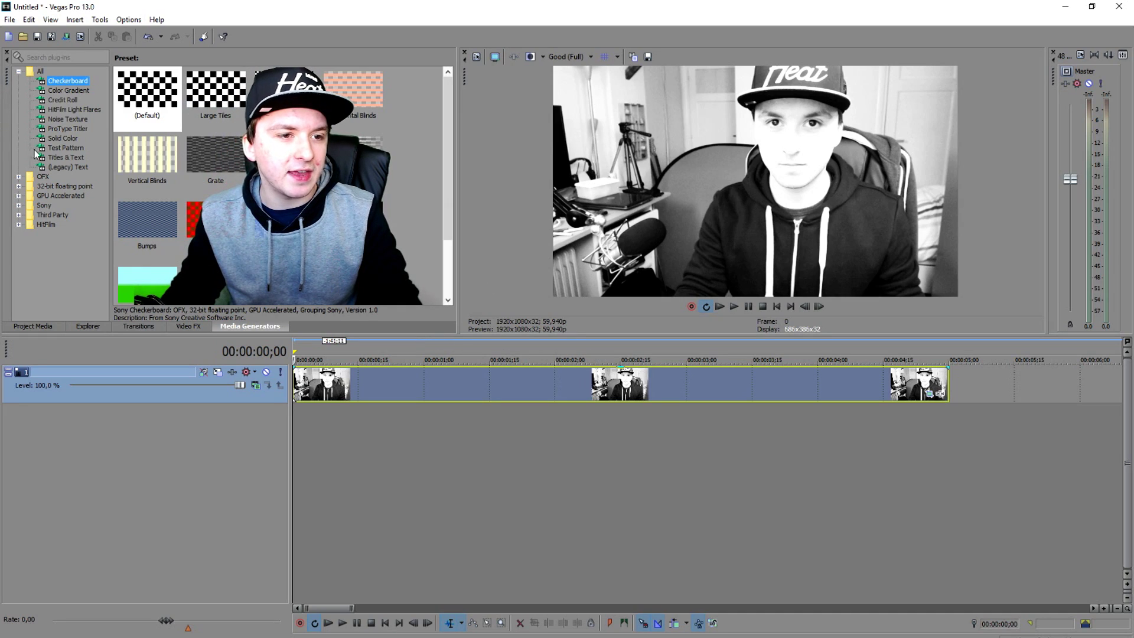
click(73, 158)
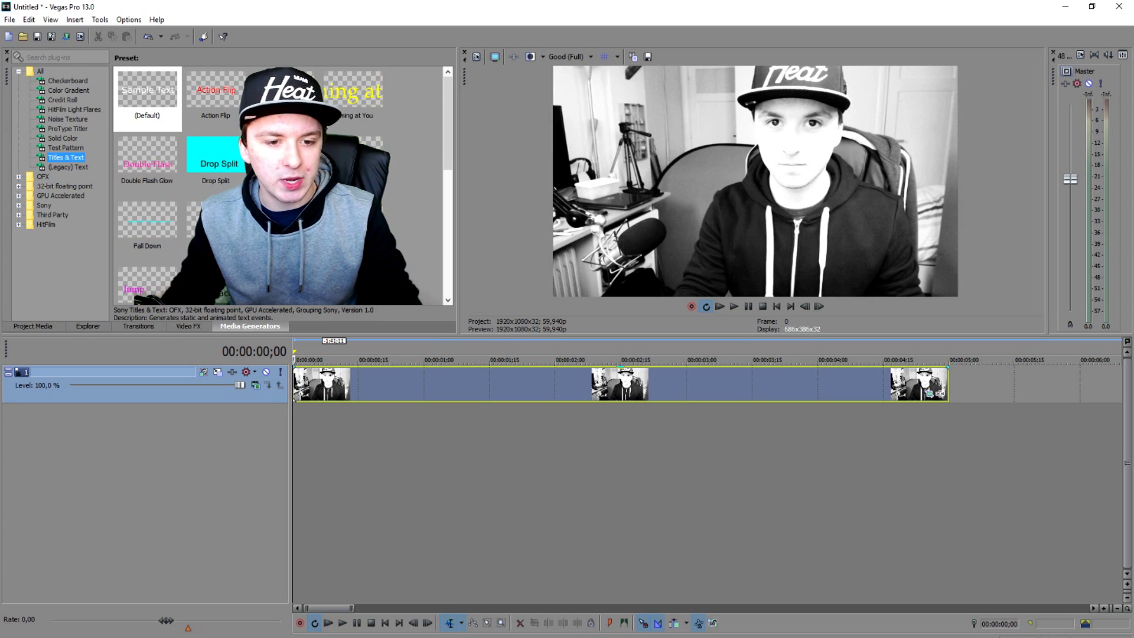
drag(412, 366, 484, 389)
drag(478, 289, 478, 449)
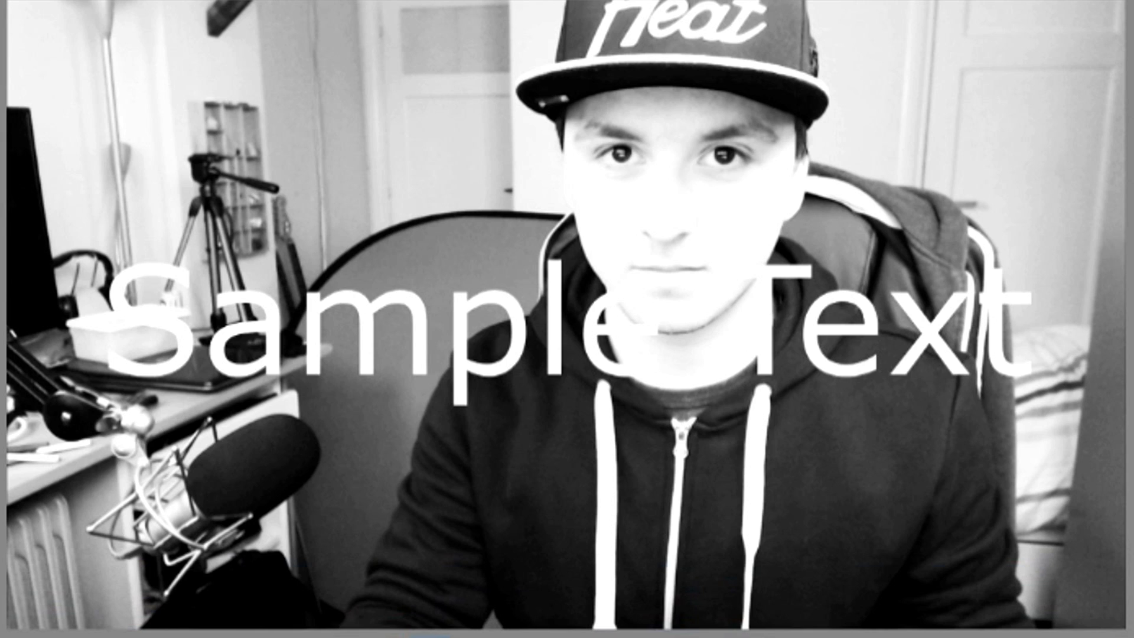
- Replace the placeholder Sample Text with 'JustAlexHalford' and select the whole title
drag(620, 473, 383, 473)
text(JustA)
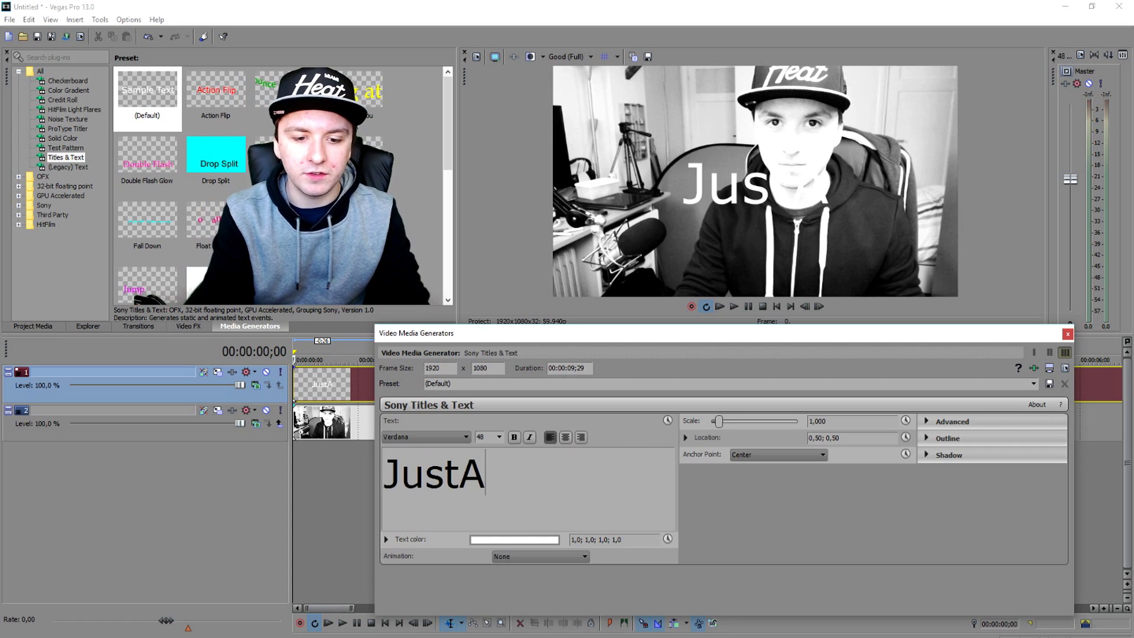
text(lexHalford)
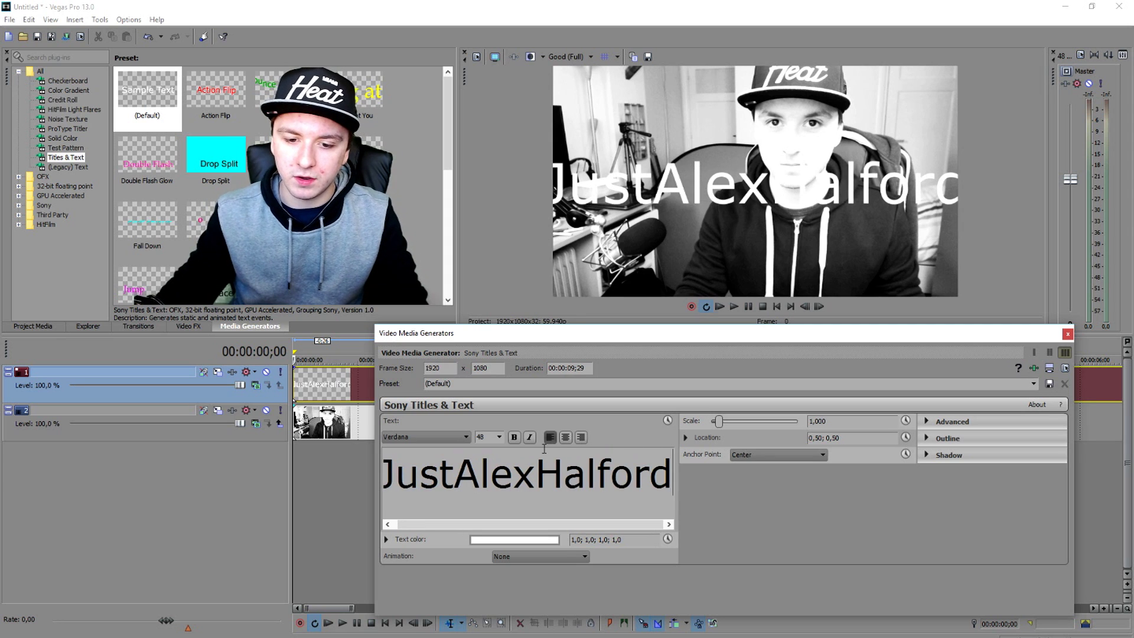
double_click(510, 454)
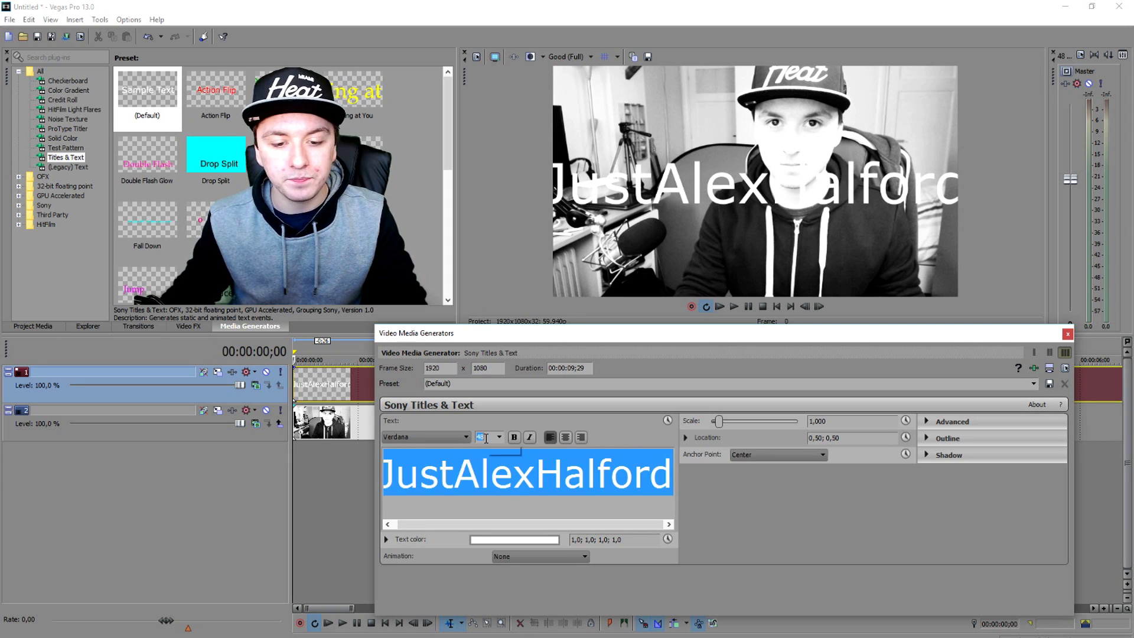
- Set the title's font size to 35 and close the title settings window
text(35)
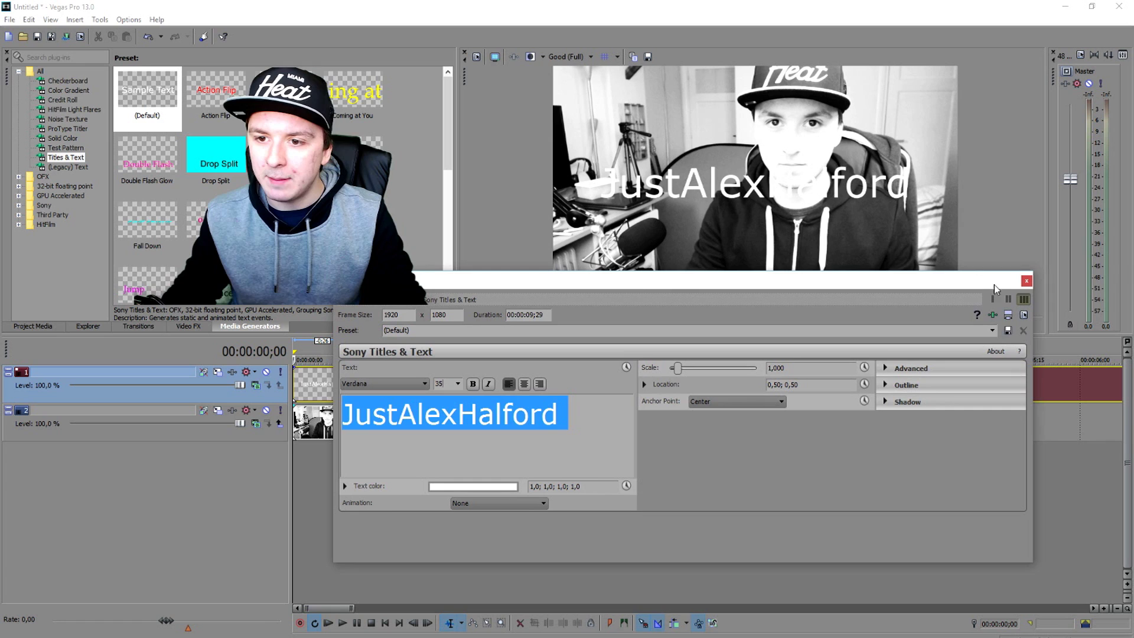
click(1026, 281)
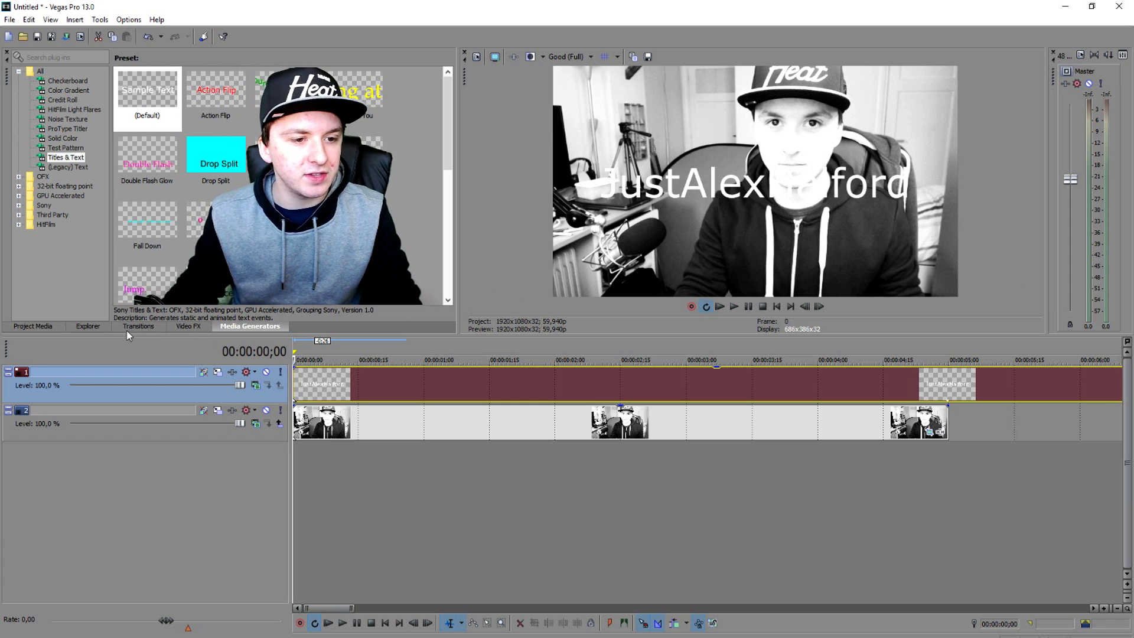
click(81, 330)
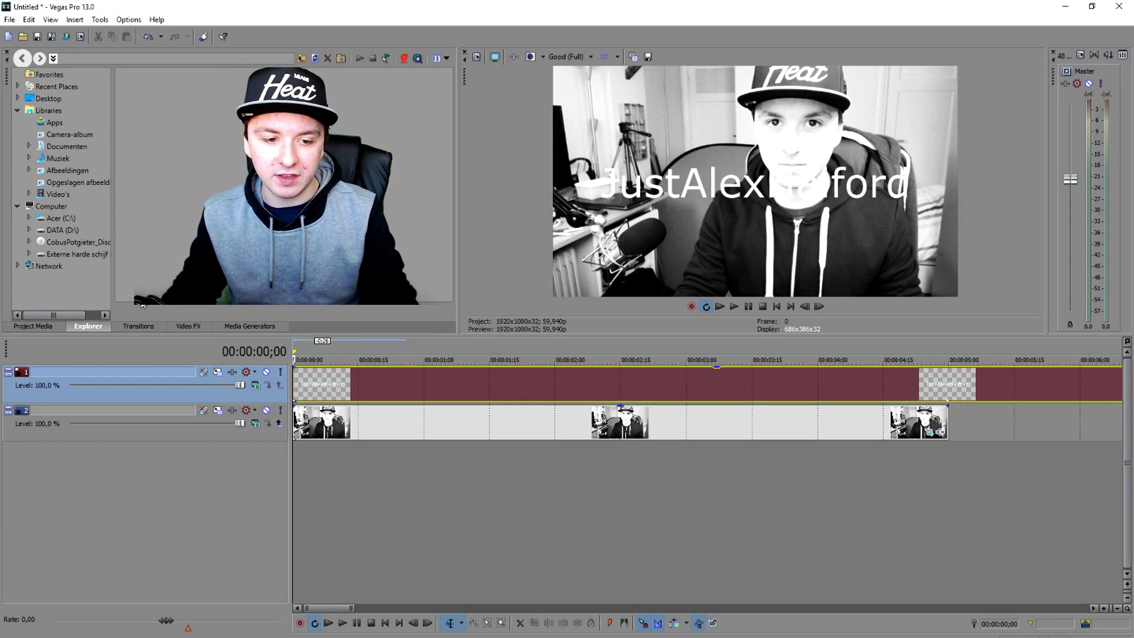
scroll(689, 394, down, 2)
scroll(784, 394, down, 3)
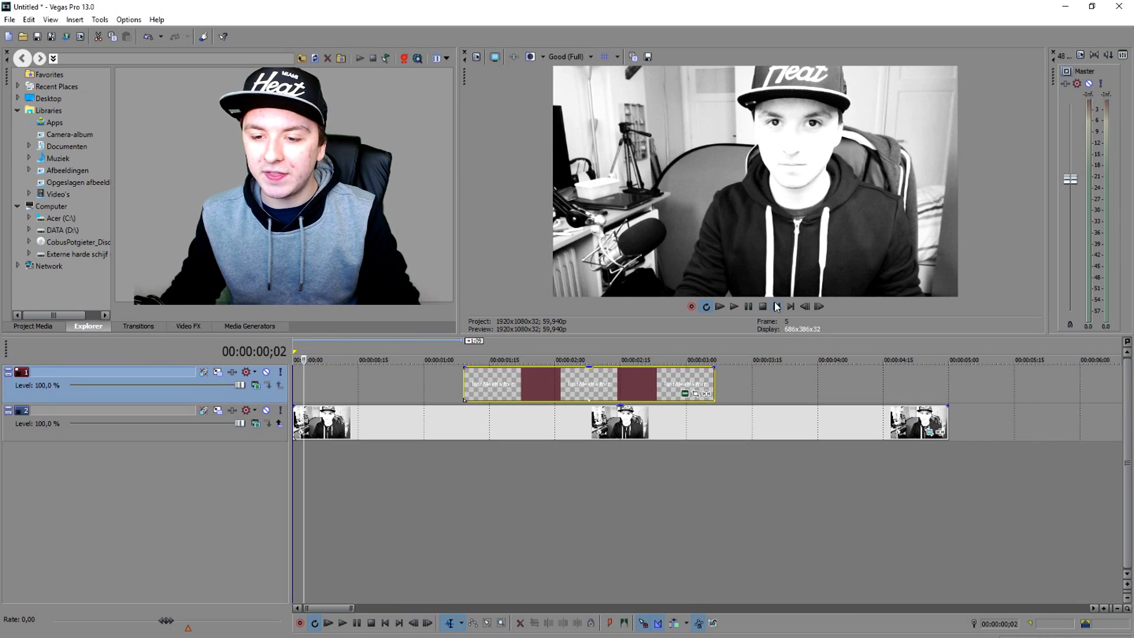
- Preview the title, then slide the title event about 0.7 s later
click(777, 306)
scroll(533, 346, up, 2)
key(space)
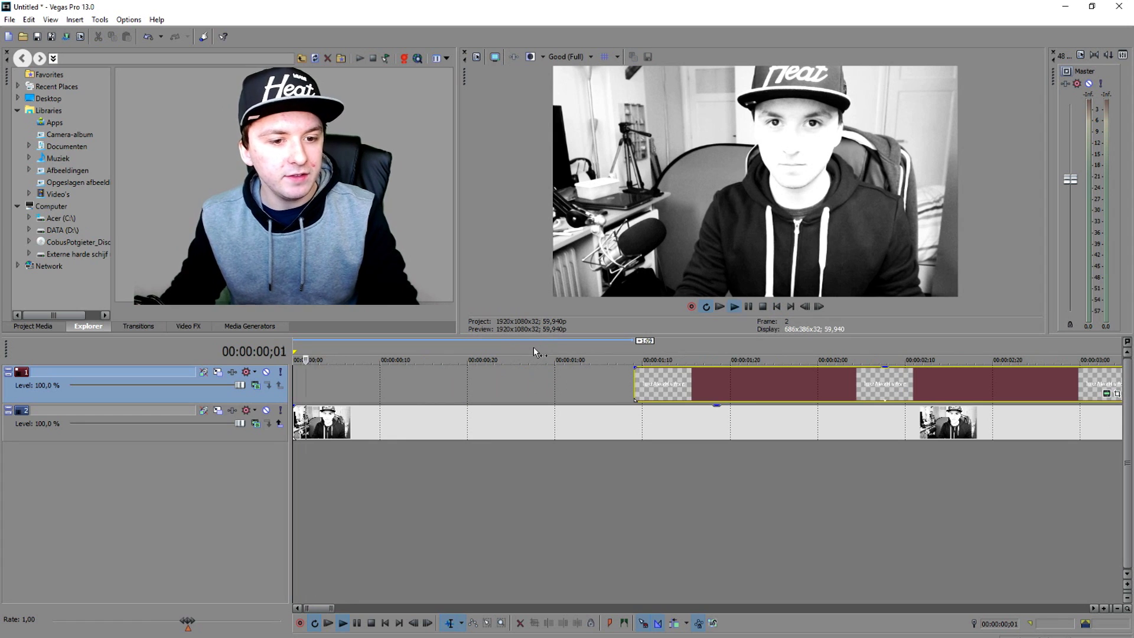
scroll(533, 346, down, 2)
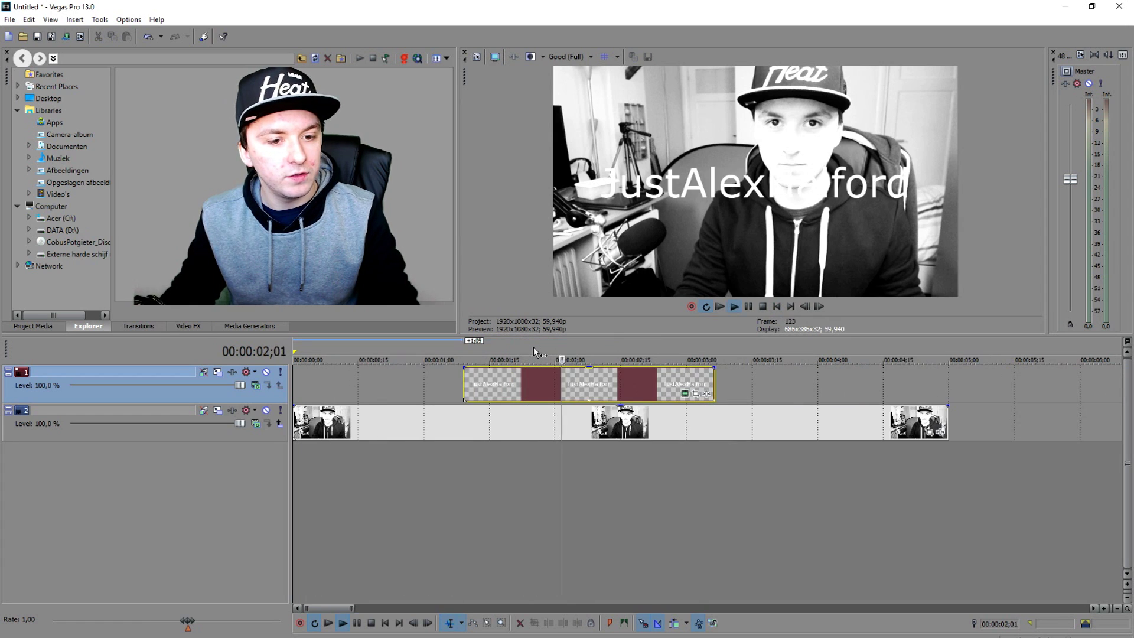
key(space)
drag(546, 378, 635, 378)
click(533, 420)
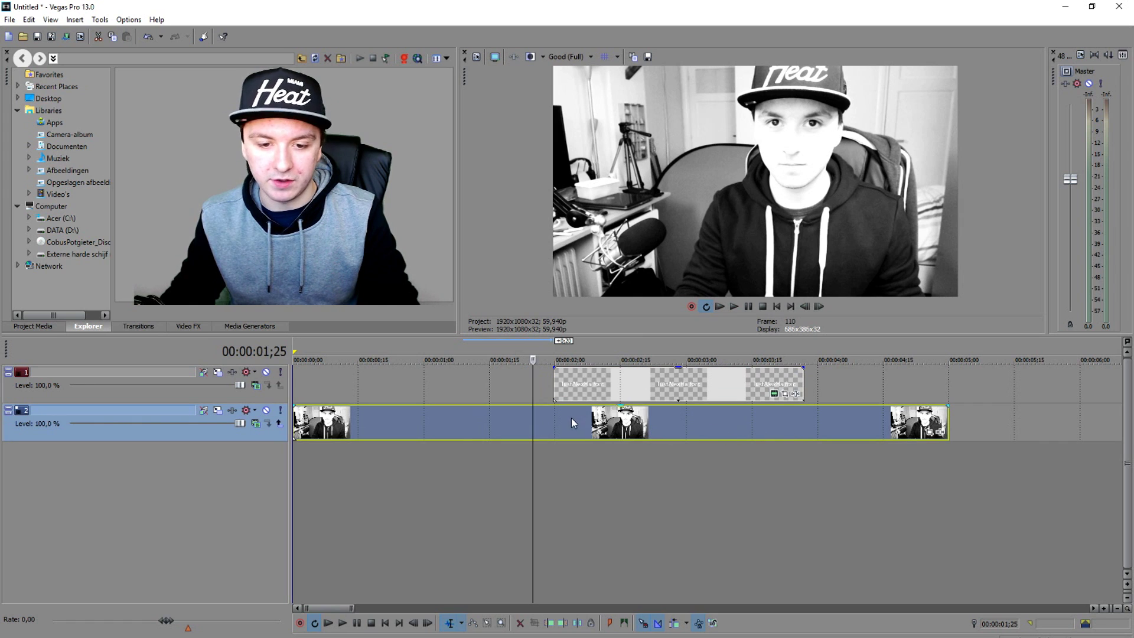
- Split the webcam clip at 01;25 and snap the title's start to that cut
scroll(693, 446, up, 3)
key(s)
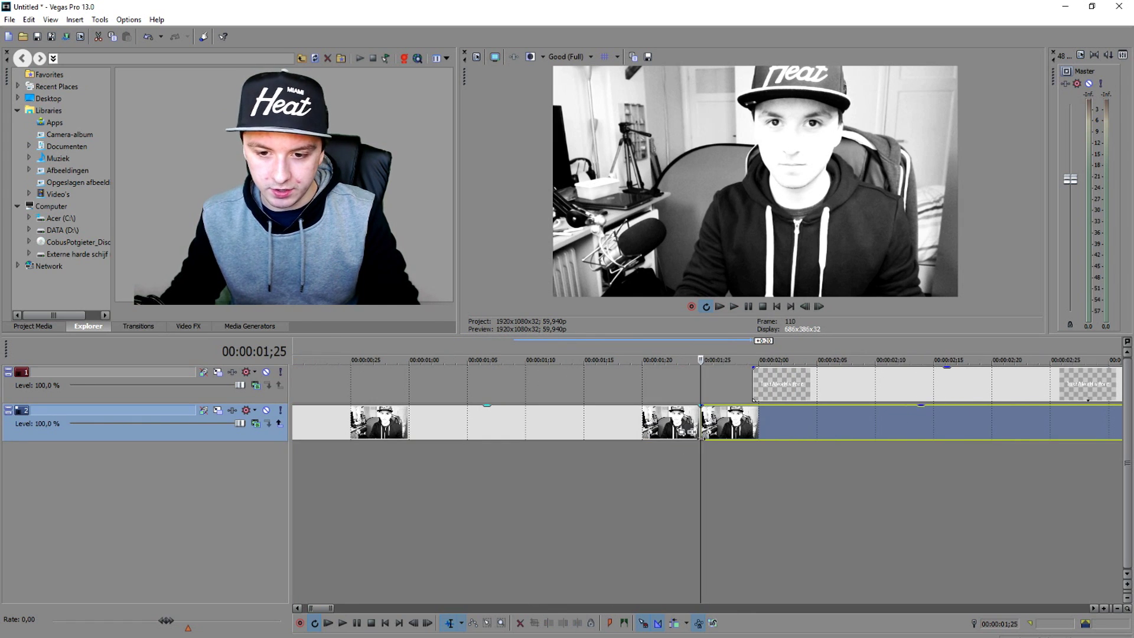
drag(793, 385, 742, 377)
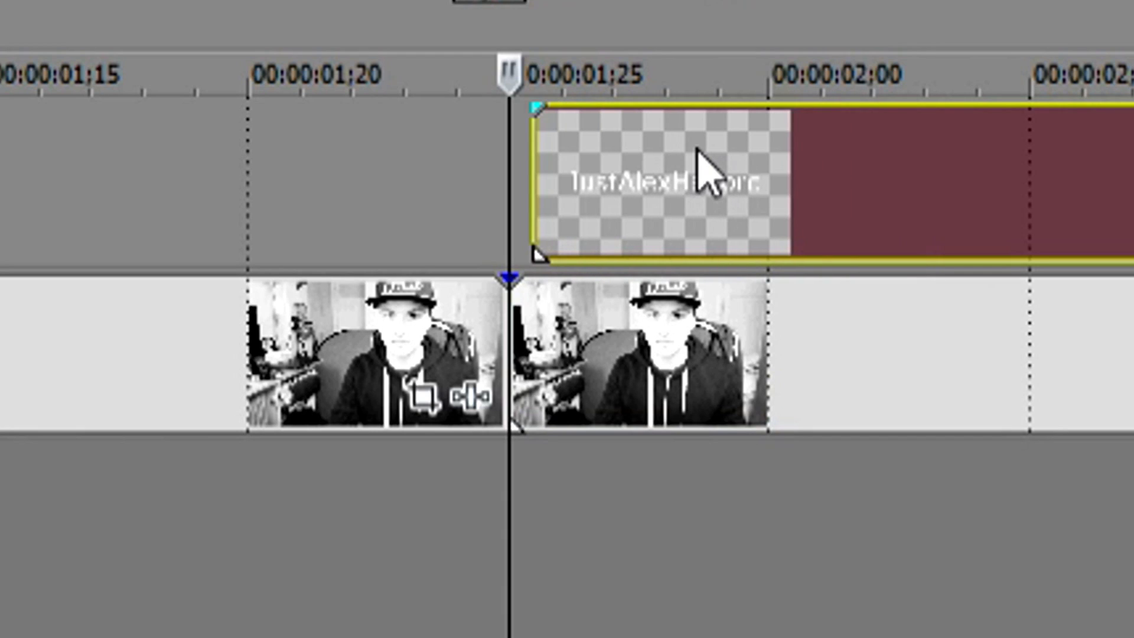
drag(700, 154, 640, 235)
scroll(689, 241, down, 3)
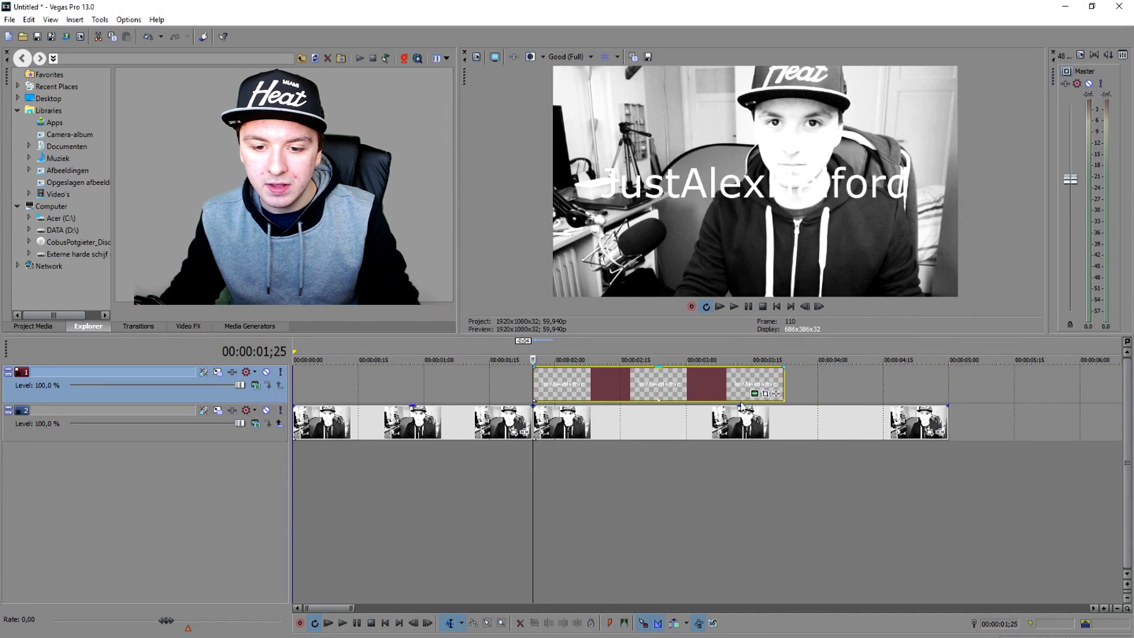
scroll(721, 418, up, 1)
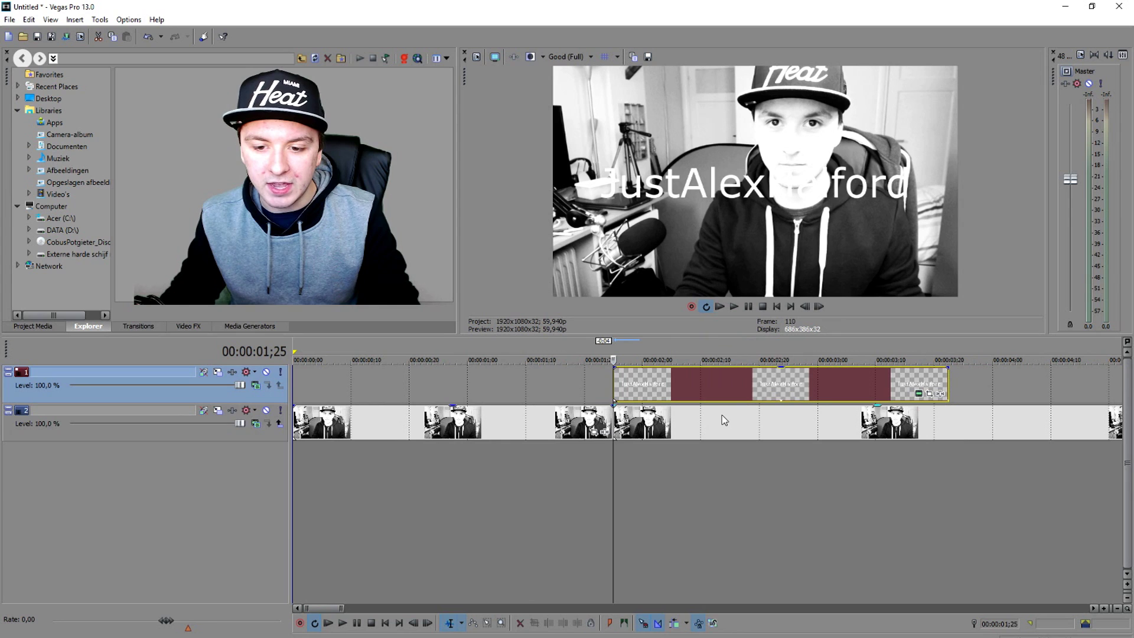
- Split the webcam clip at 03;15 and trim the title's end to that cut
click(908, 428)
scroll(908, 428, up, 5)
key(s)
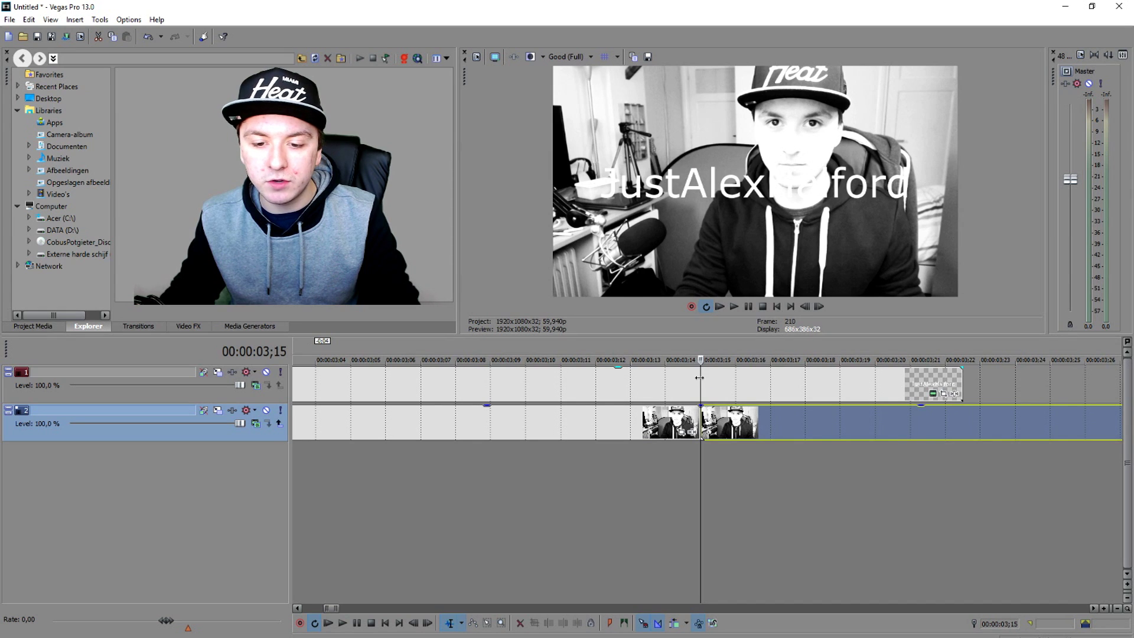
drag(699, 378, 762, 400)
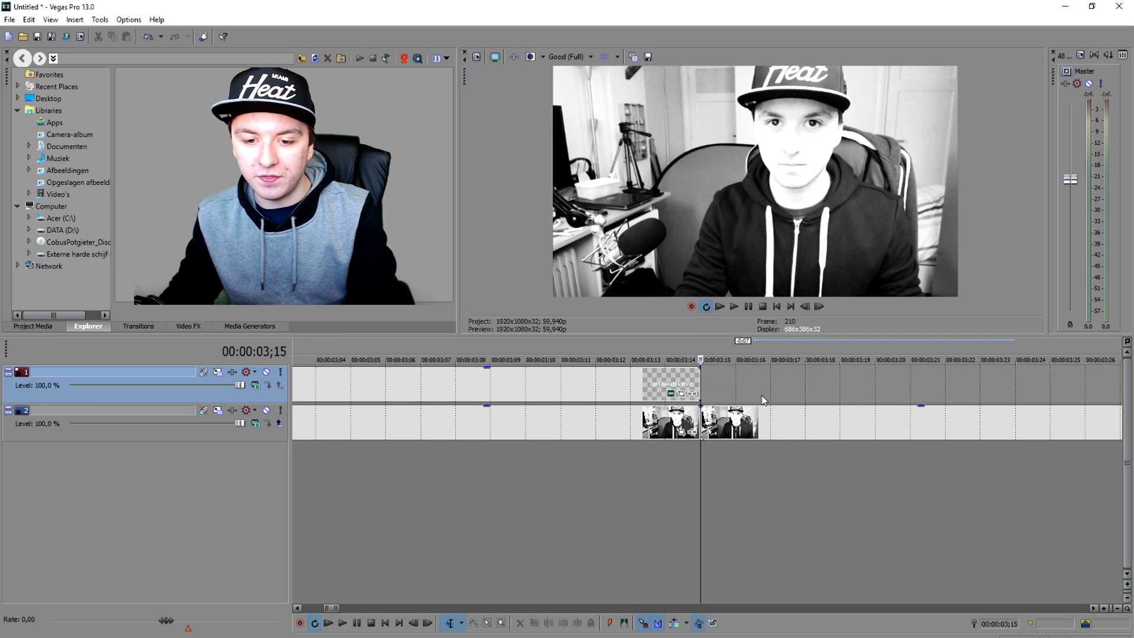
scroll(762, 400, down, 5)
click(549, 422)
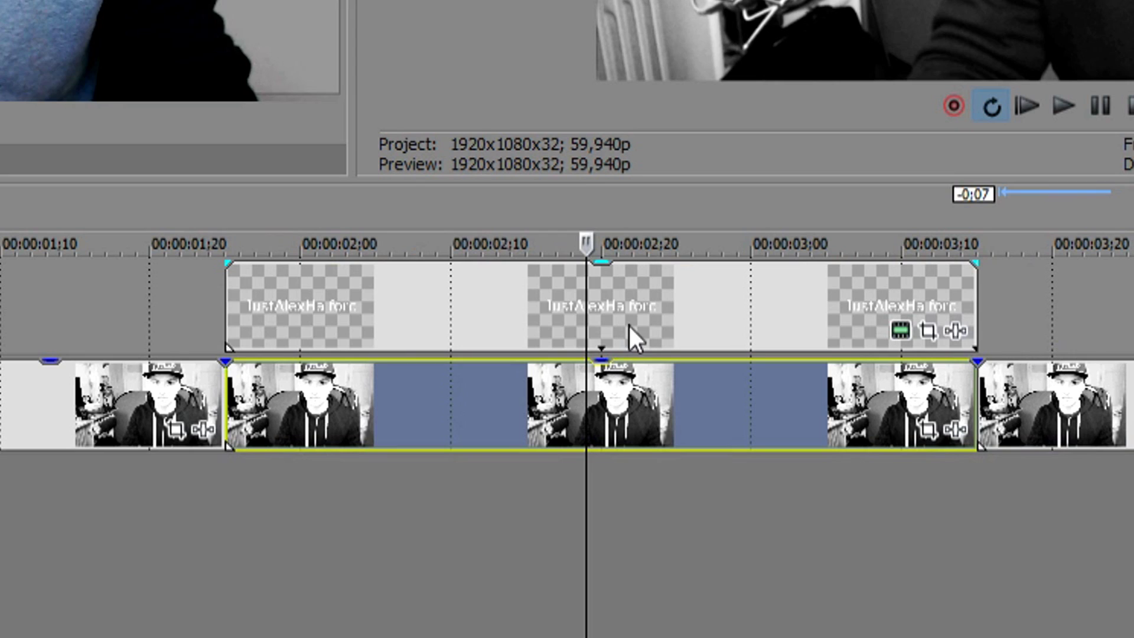
ctrl+click(653, 299)
ctrl+click(511, 394)
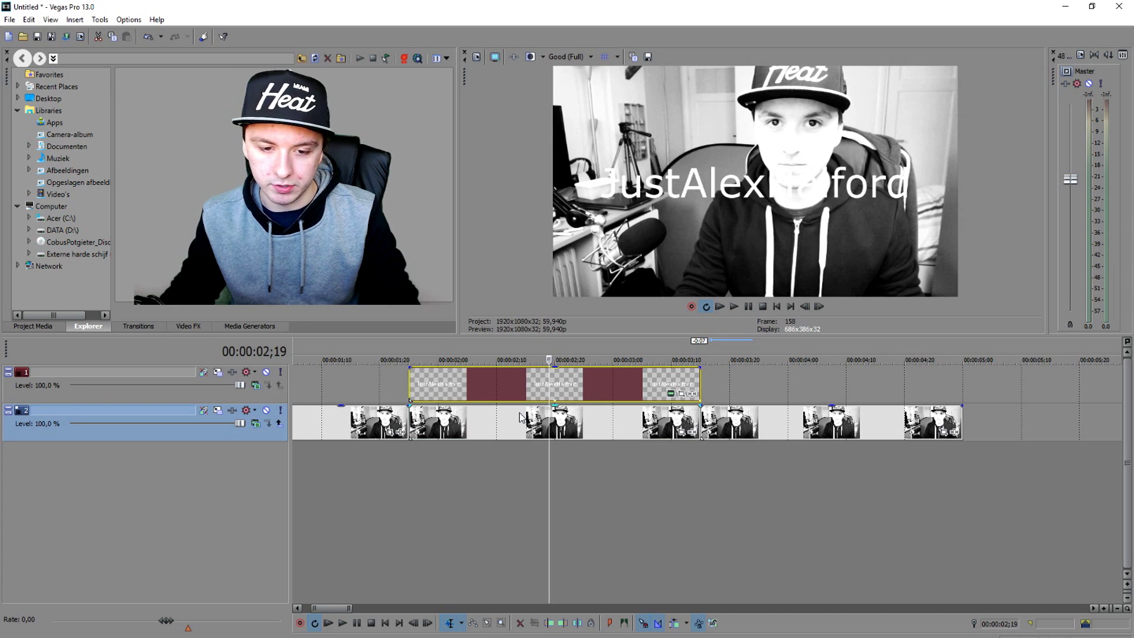
- Apply Video FX Gaussian Blur to the middle webcam event and move its settings aside
click(519, 417)
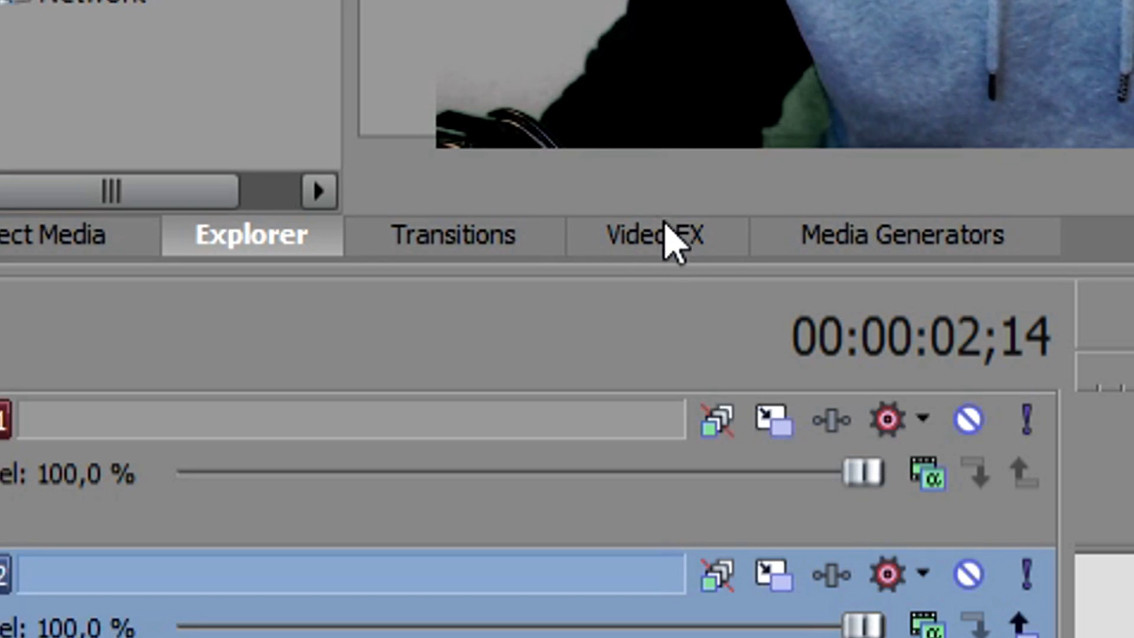
click(192, 326)
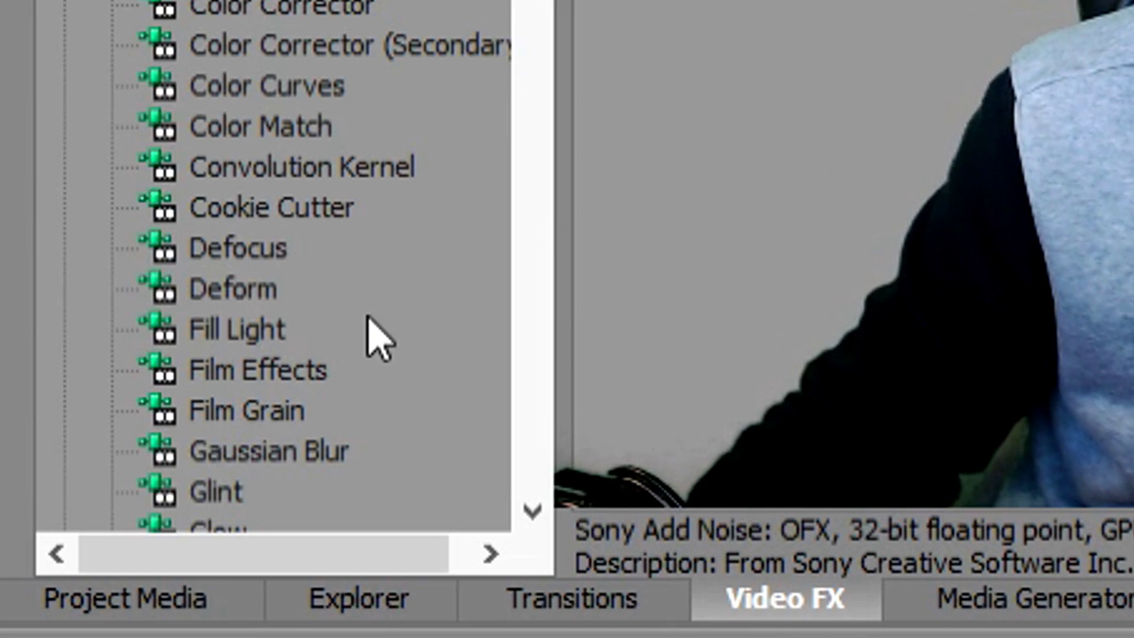
click(299, 449)
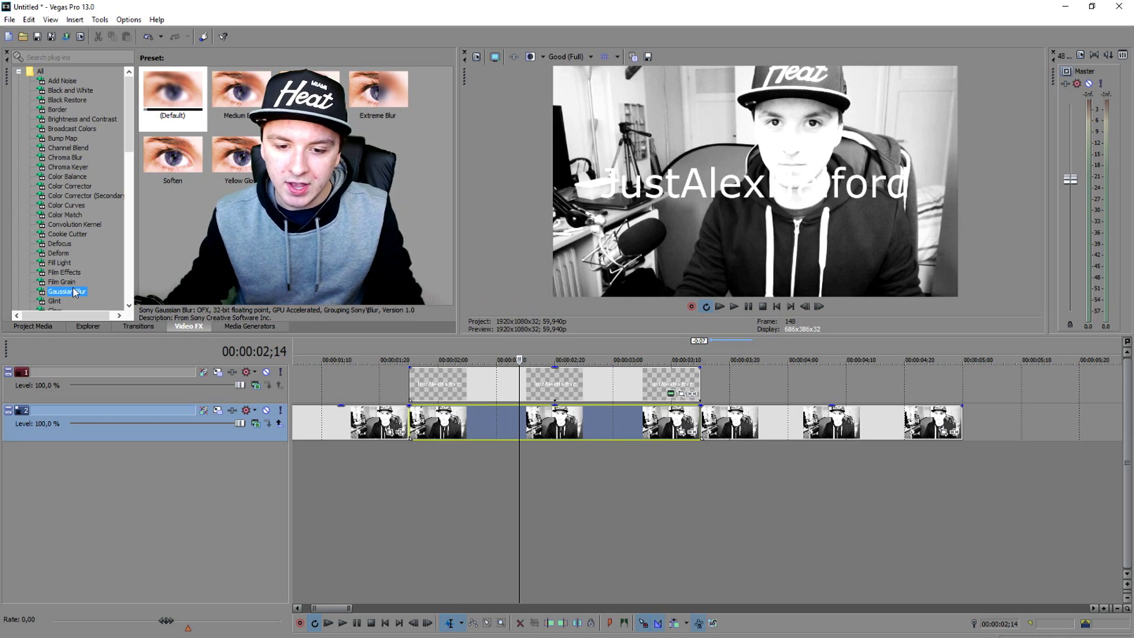
drag(470, 412, 473, 414)
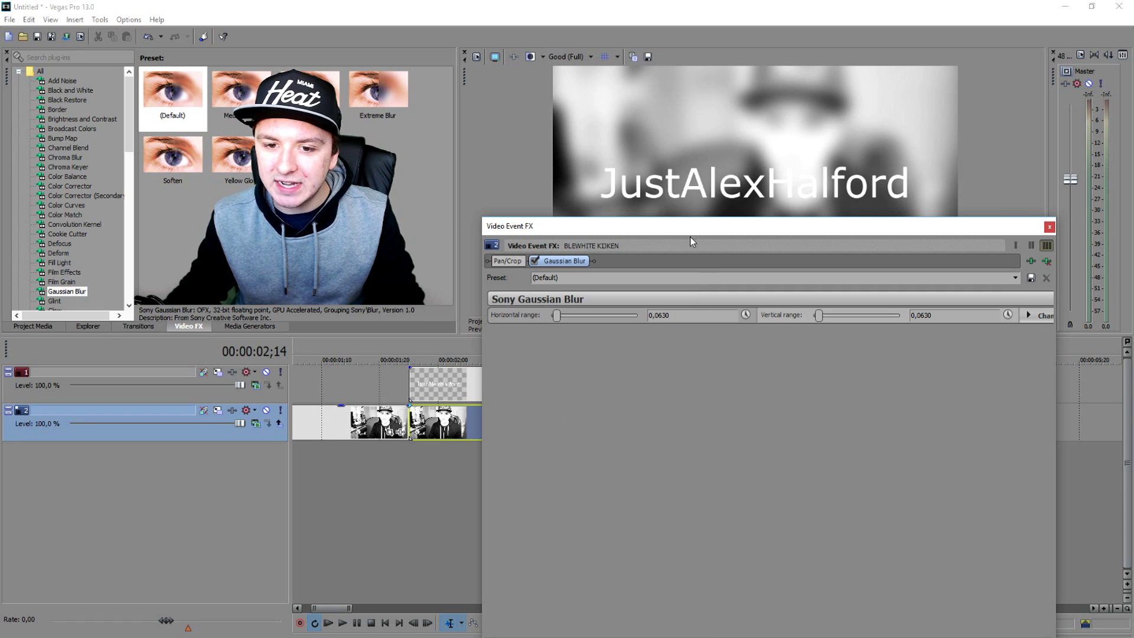
drag(690, 236, 529, 398)
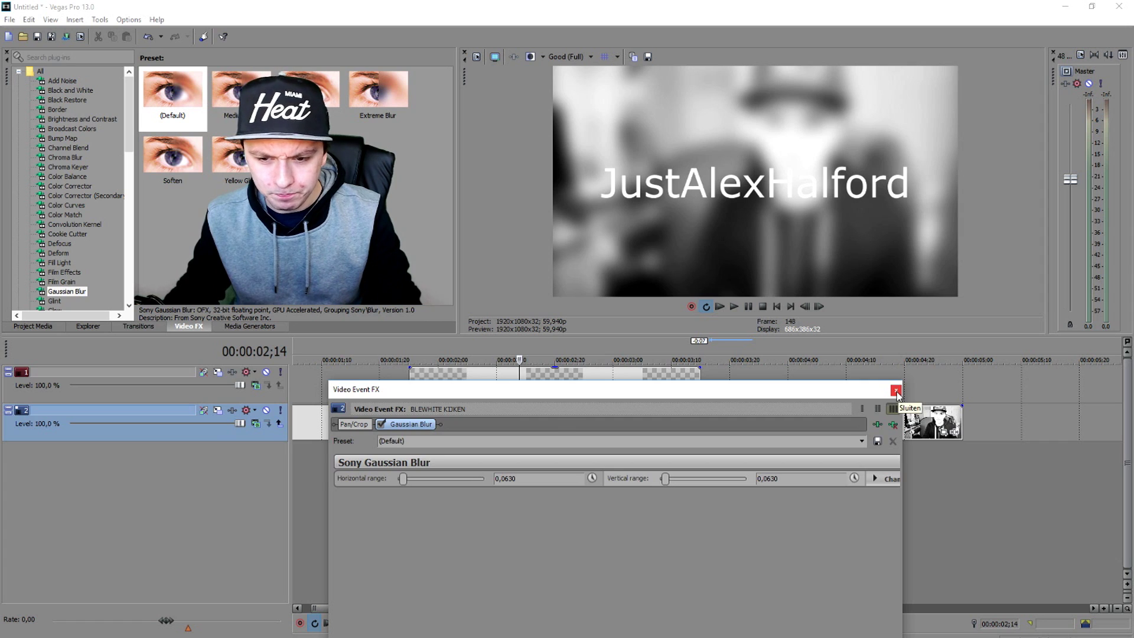
- Close the blur settings, preview from the start, and park the playhead at 02;24
click(896, 391)
click(778, 306)
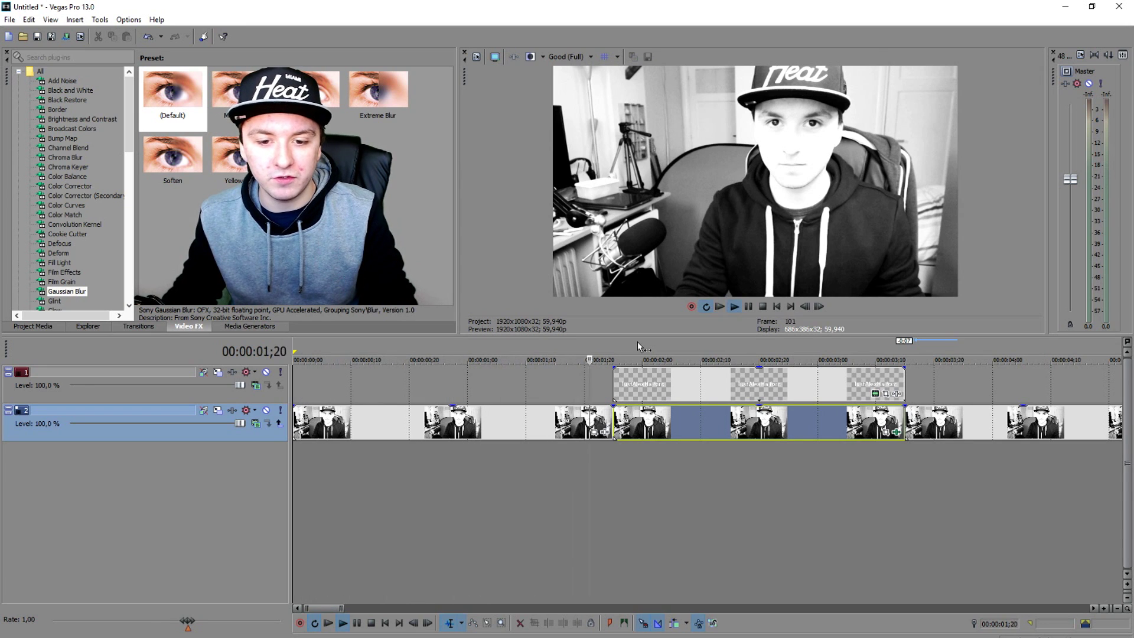
key(space)
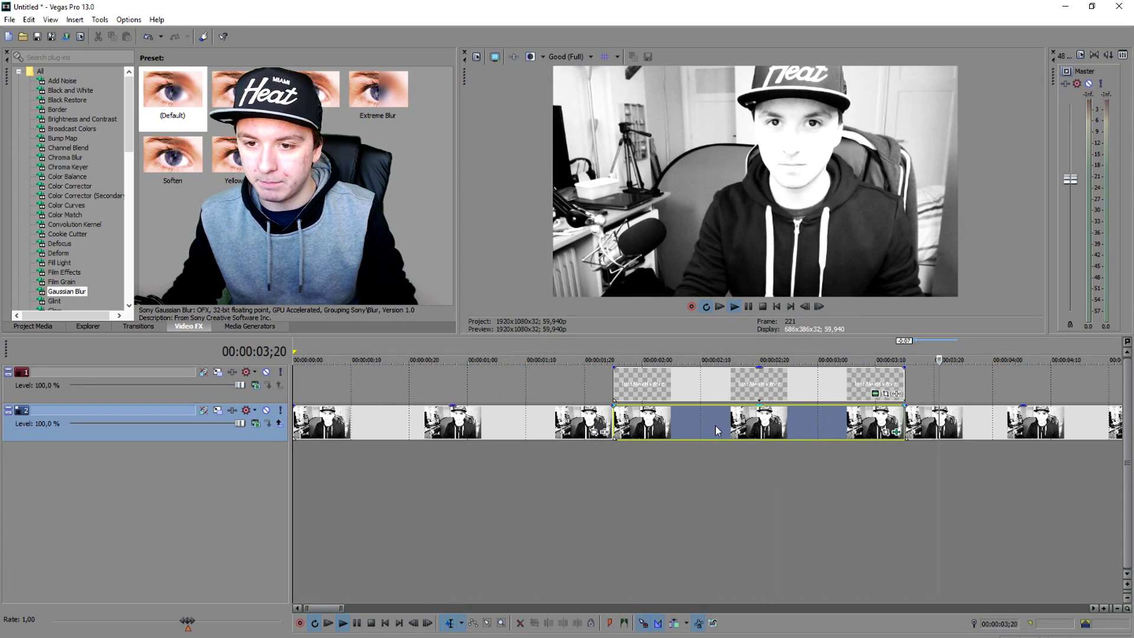
scroll(716, 428, down, 3)
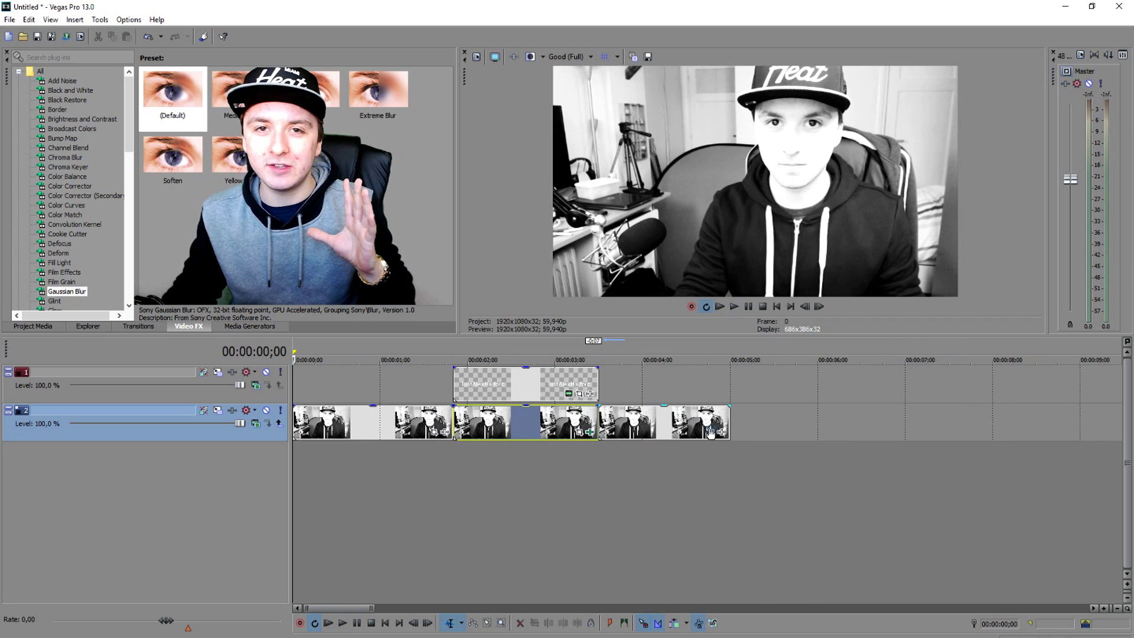
scroll(697, 419, up, 4)
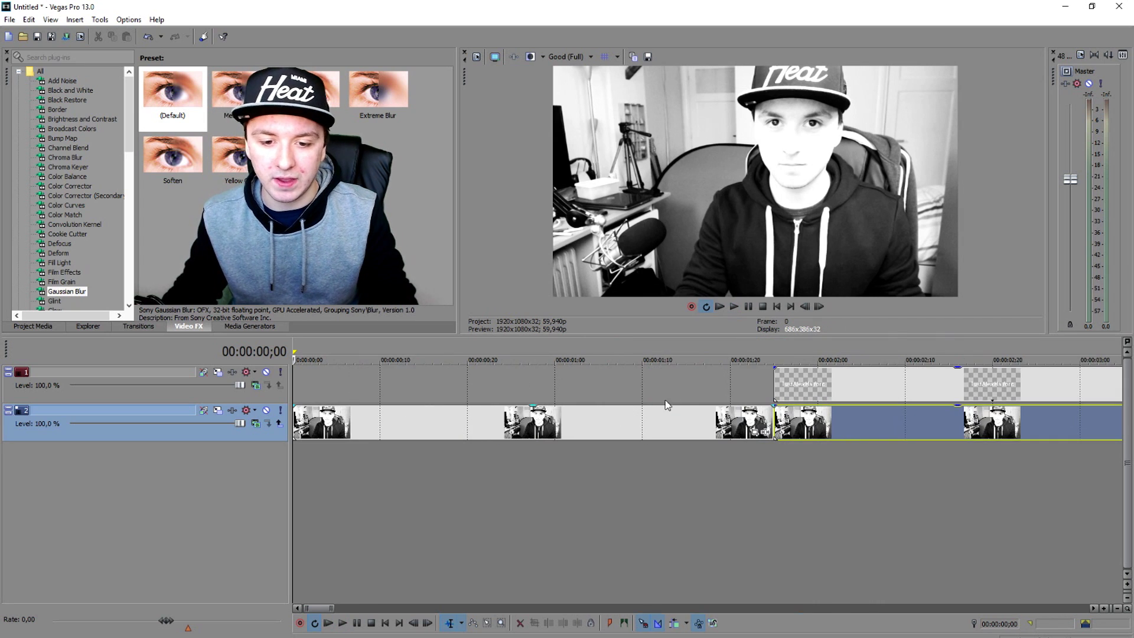
click(678, 428)
scroll(677, 426, down, 4)
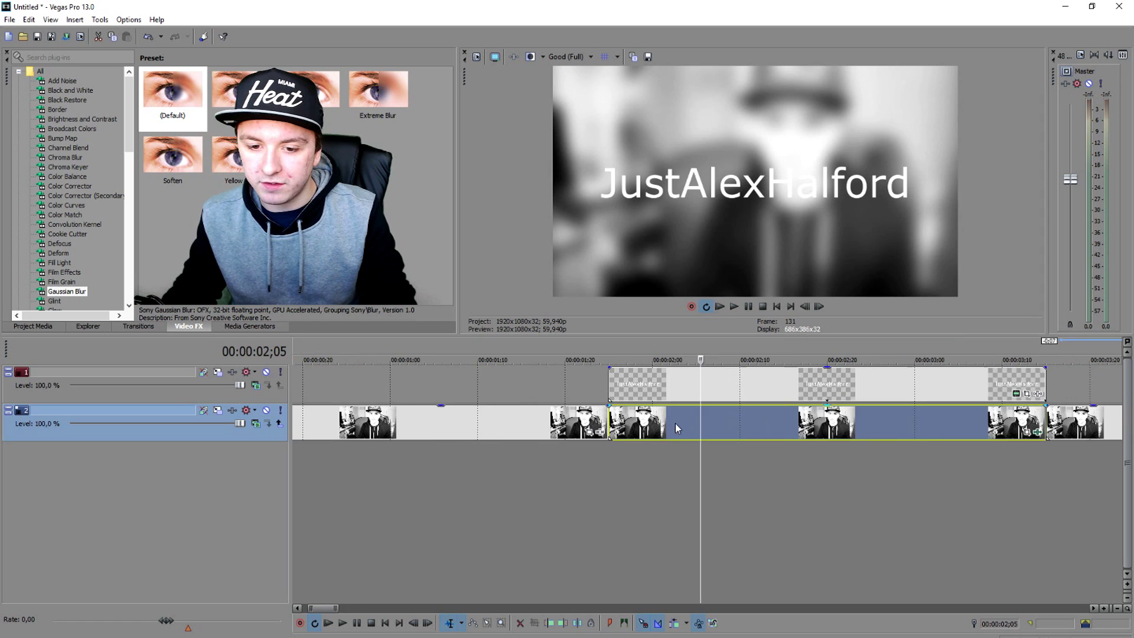
click(663, 426)
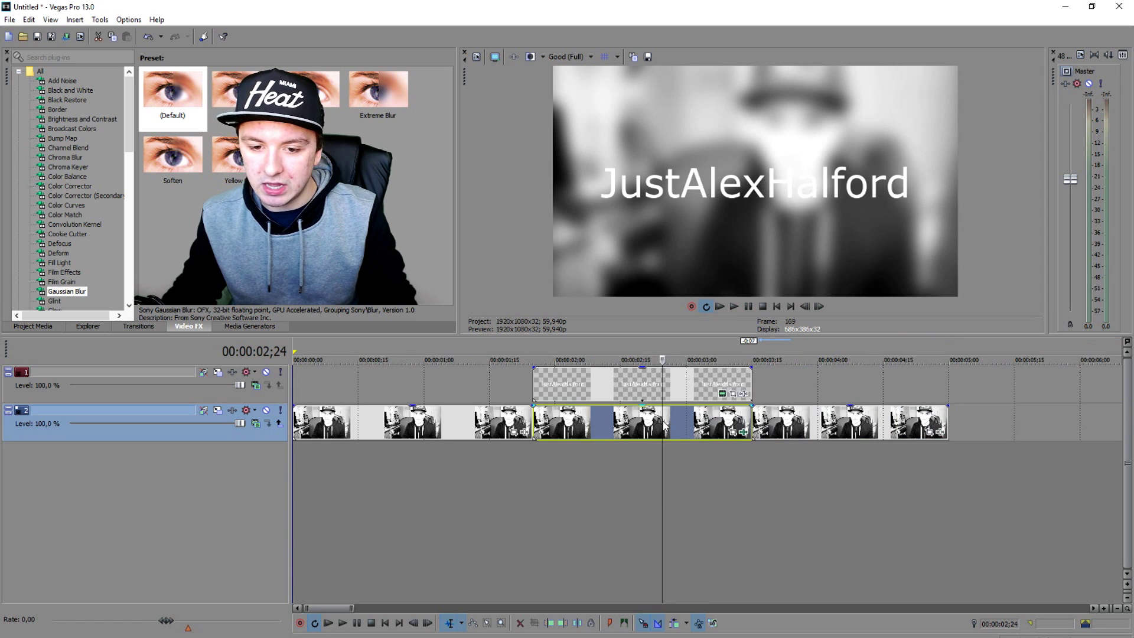
click(733, 433)
drag(622, 390, 854, 239)
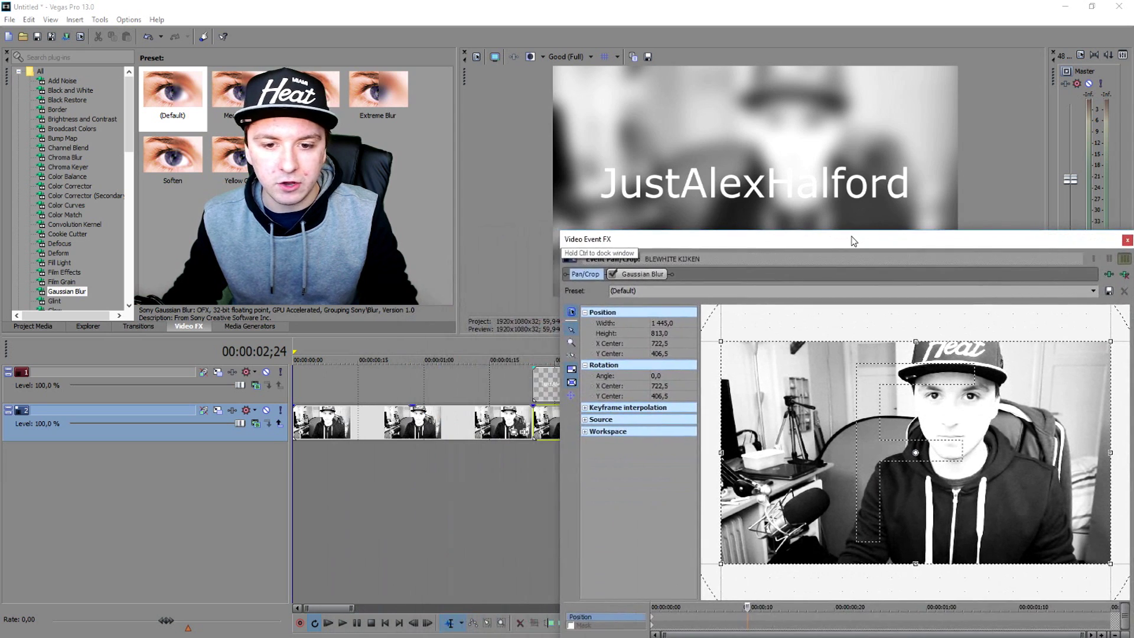
click(644, 275)
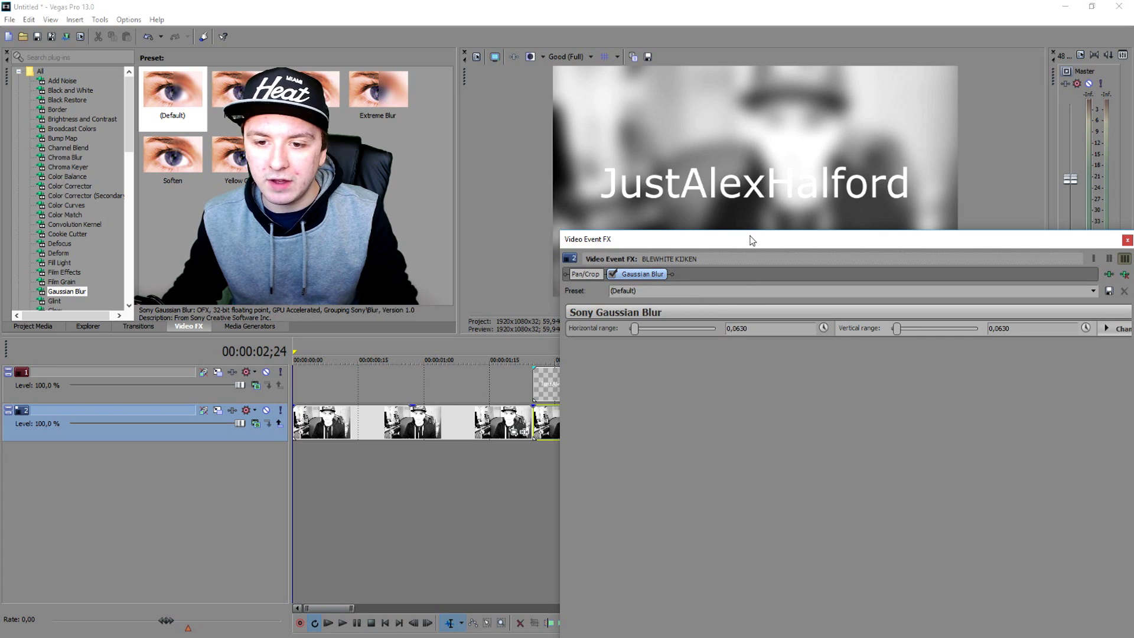
drag(789, 246, 557, 379)
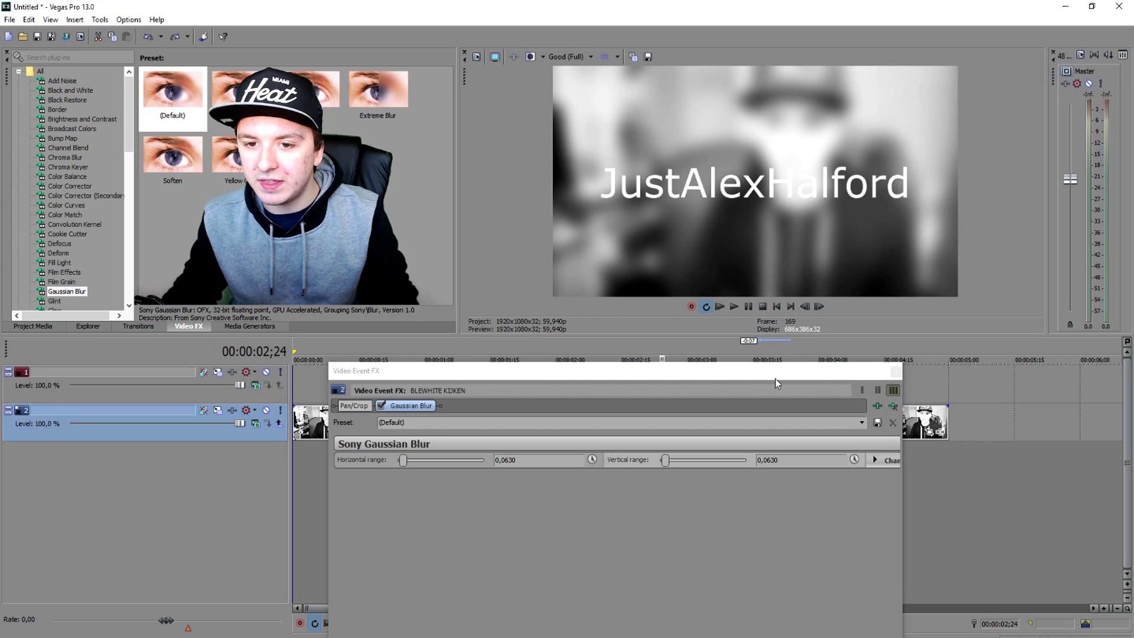
click(895, 373)
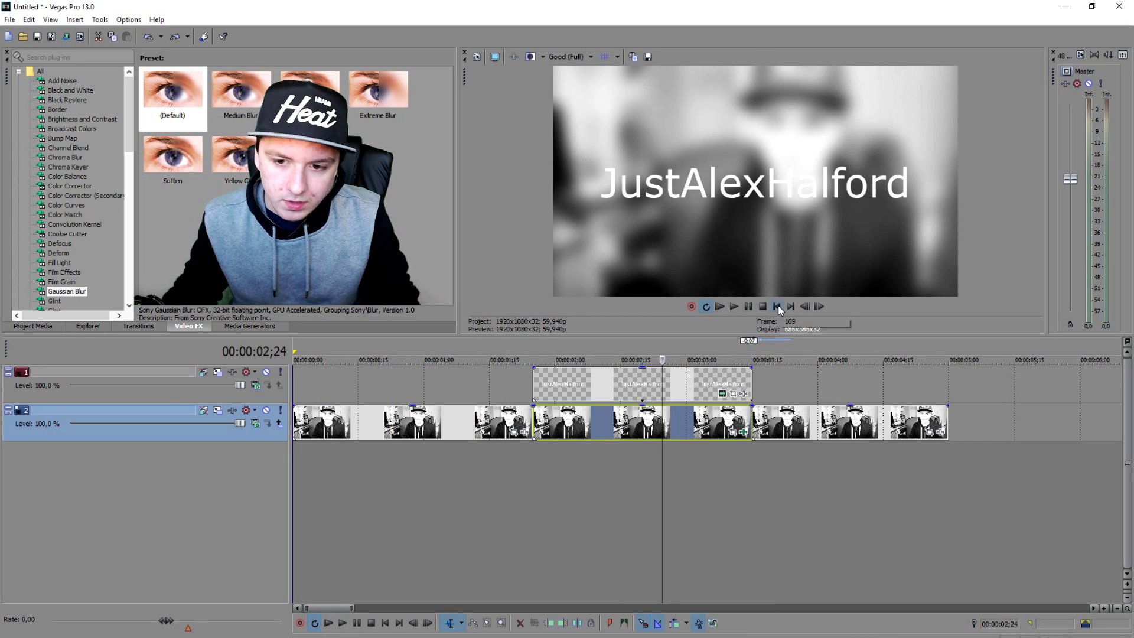
- Split the webcam clip at 0;24 and 3;28
click(776, 307)
scroll(712, 391, up, 2)
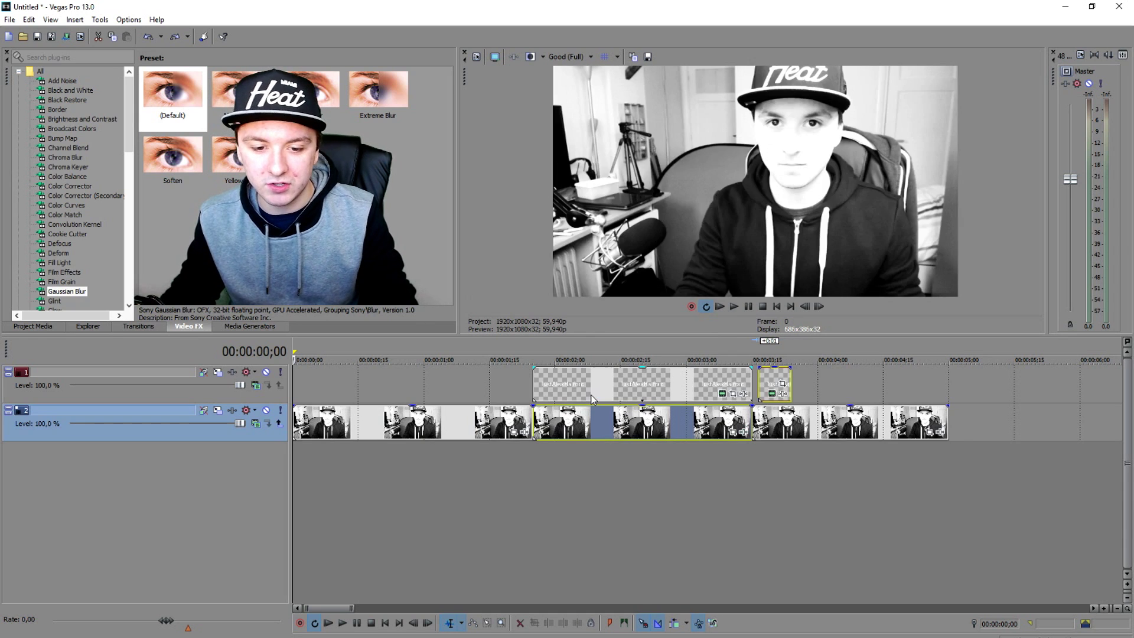
drag(771, 384, 593, 399)
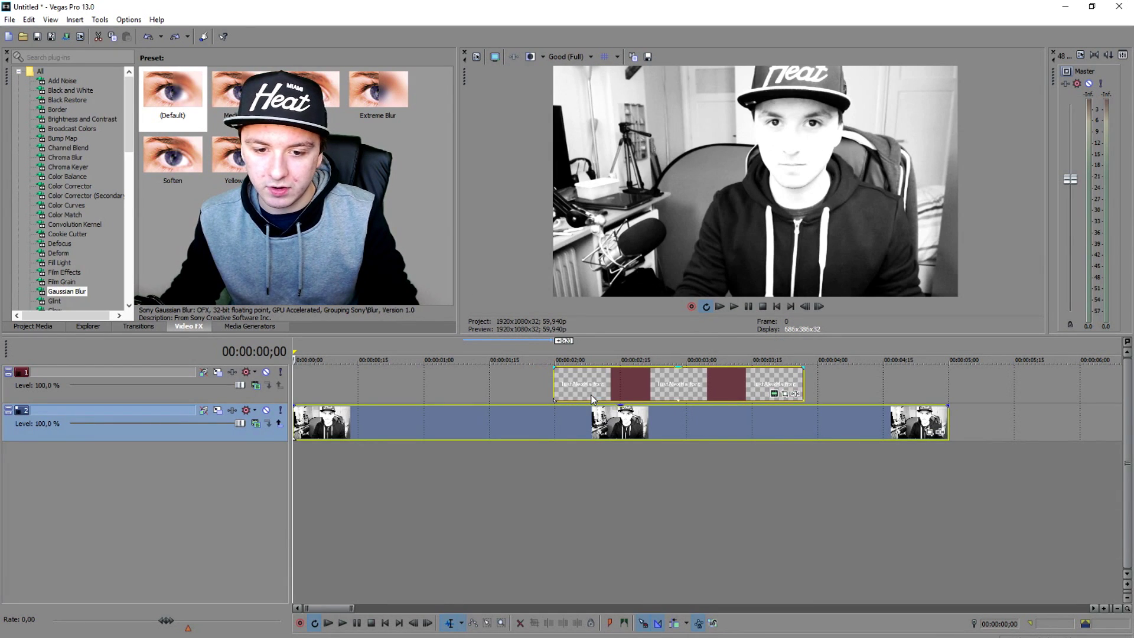
click(401, 422)
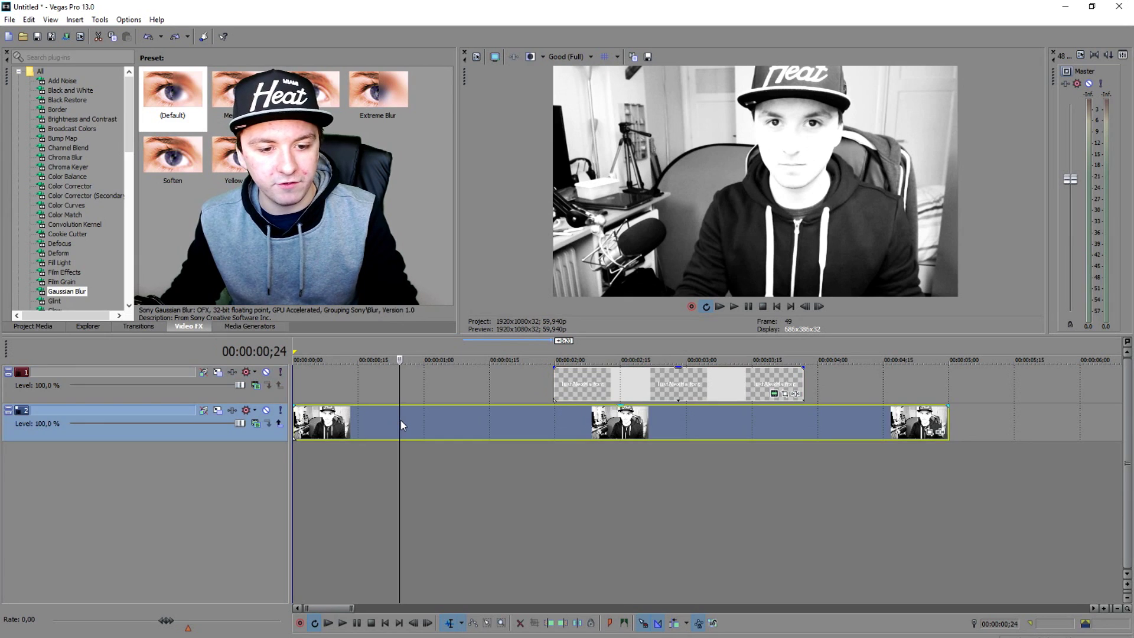
key(s)
click(811, 422)
key(s)
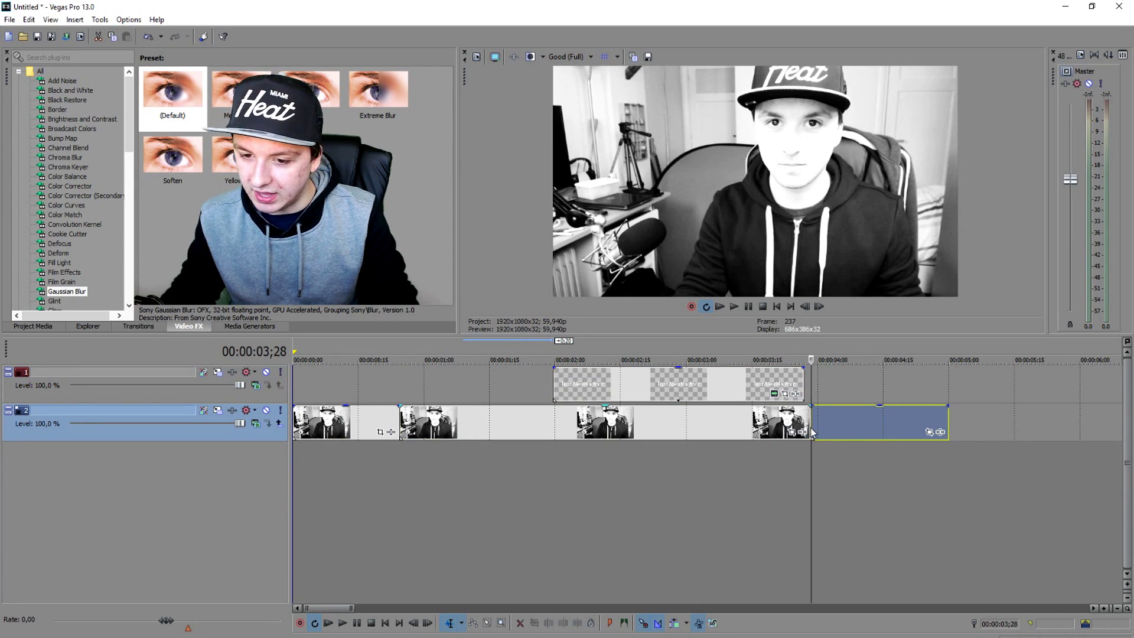
- Move and stretch the title so it spans 0;24 to 3;28
click(512, 431)
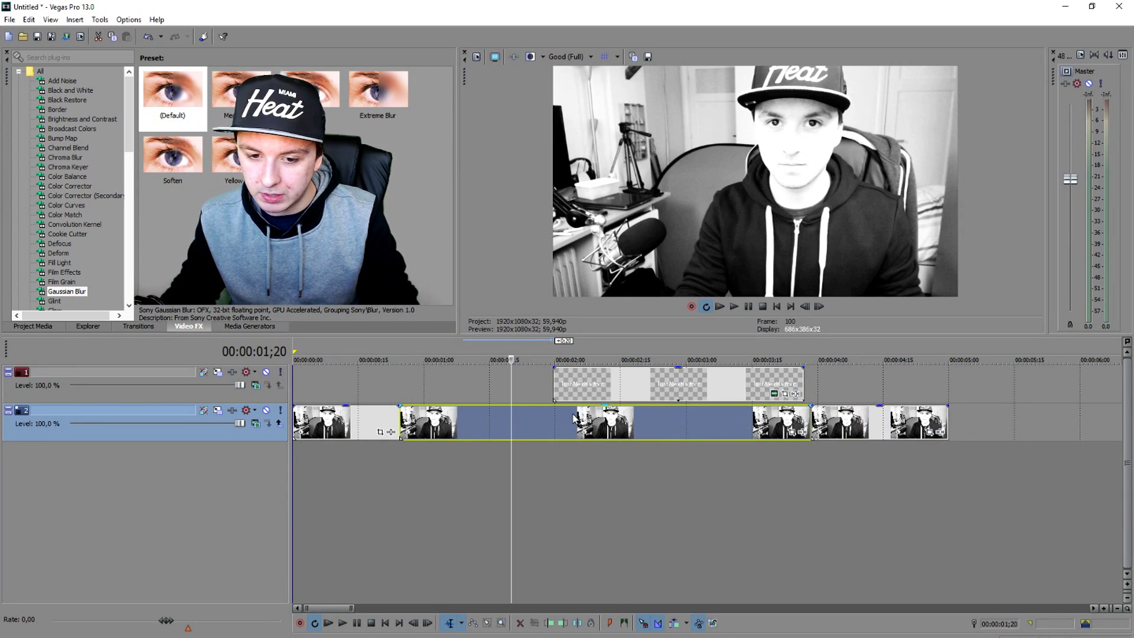
drag(594, 384, 464, 373)
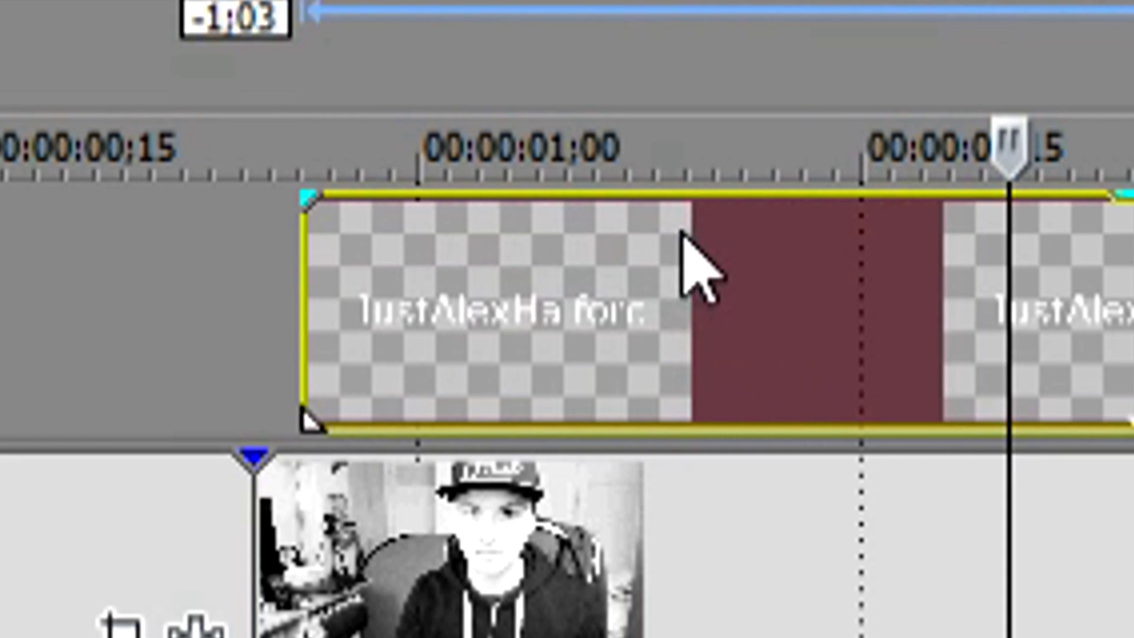
drag(682, 231, 643, 225)
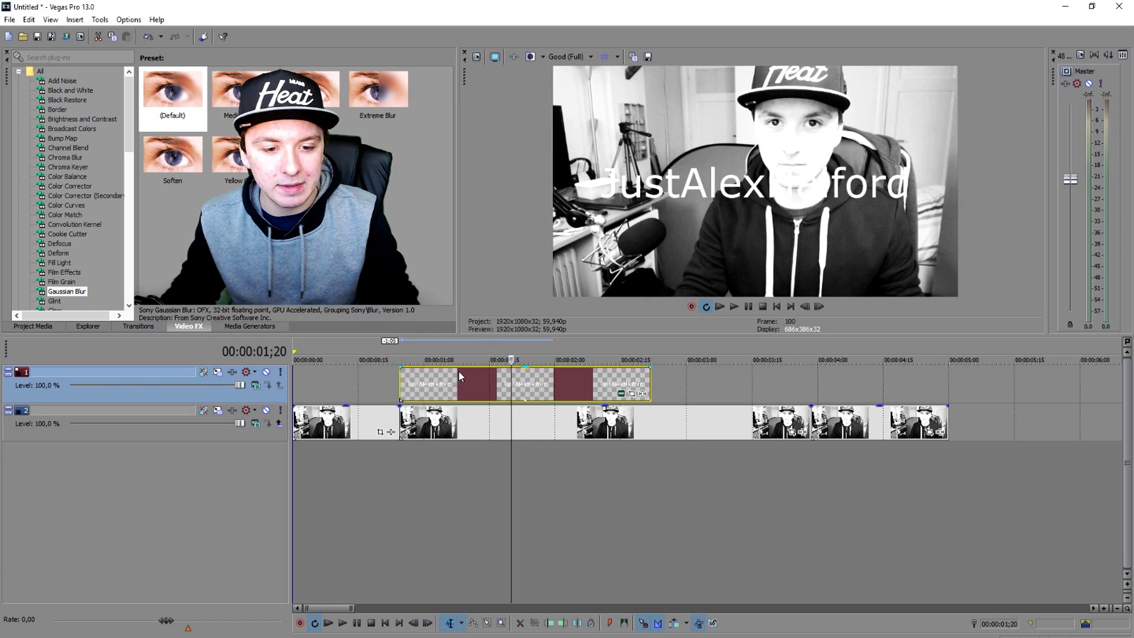
drag(651, 375, 812, 439)
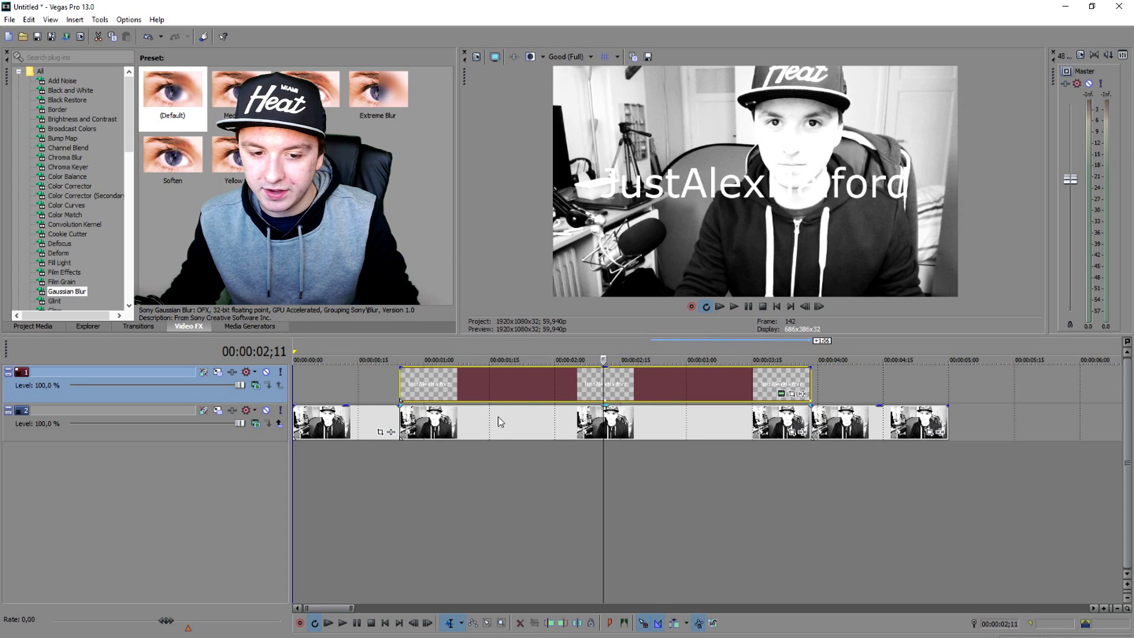
- Apply Gaussian Blur to the new middle webcam section
click(484, 430)
drag(62, 292, 390, 379)
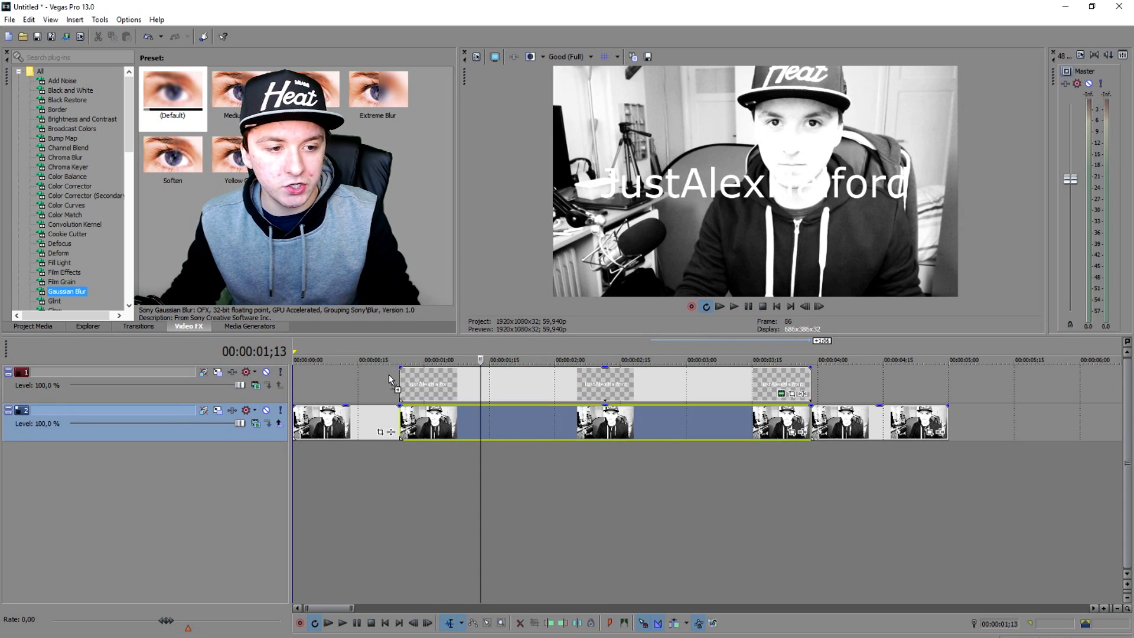
drag(542, 431, 542, 431)
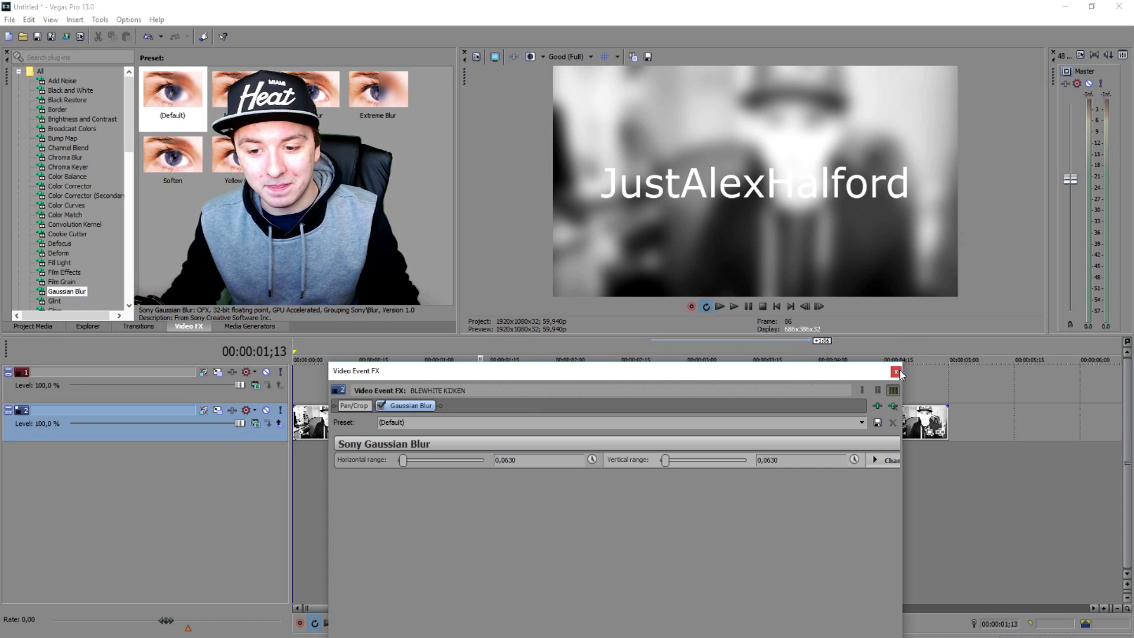
- Close the Video Event FX window, keeping Gaussian Blur at the Default 0.0630 preset
click(900, 373)
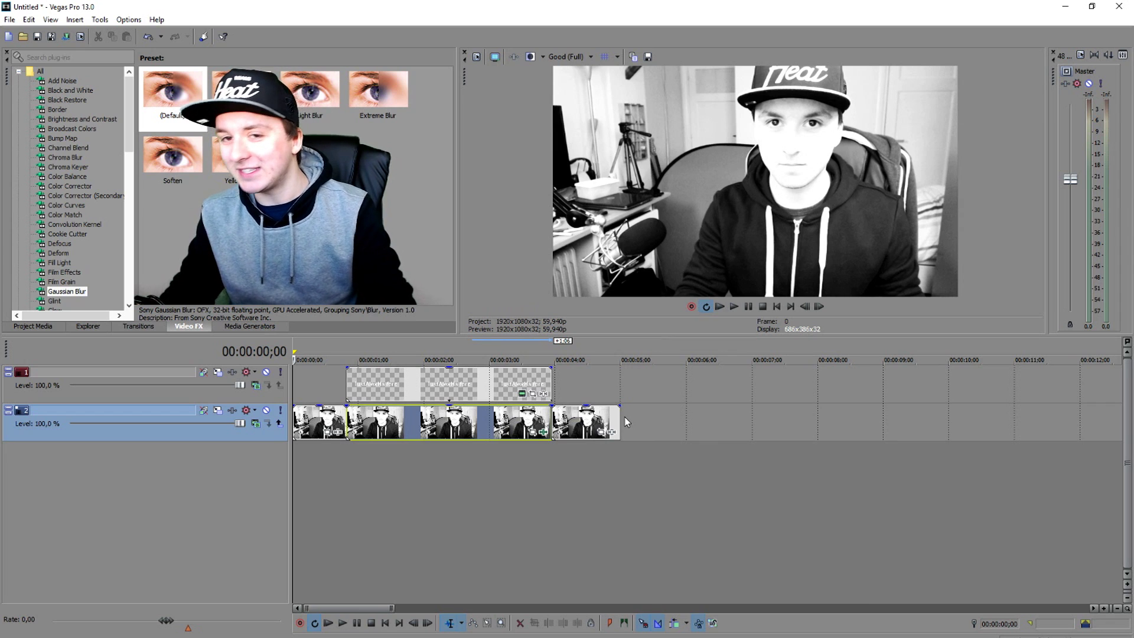
scroll(625, 417, up, 3)
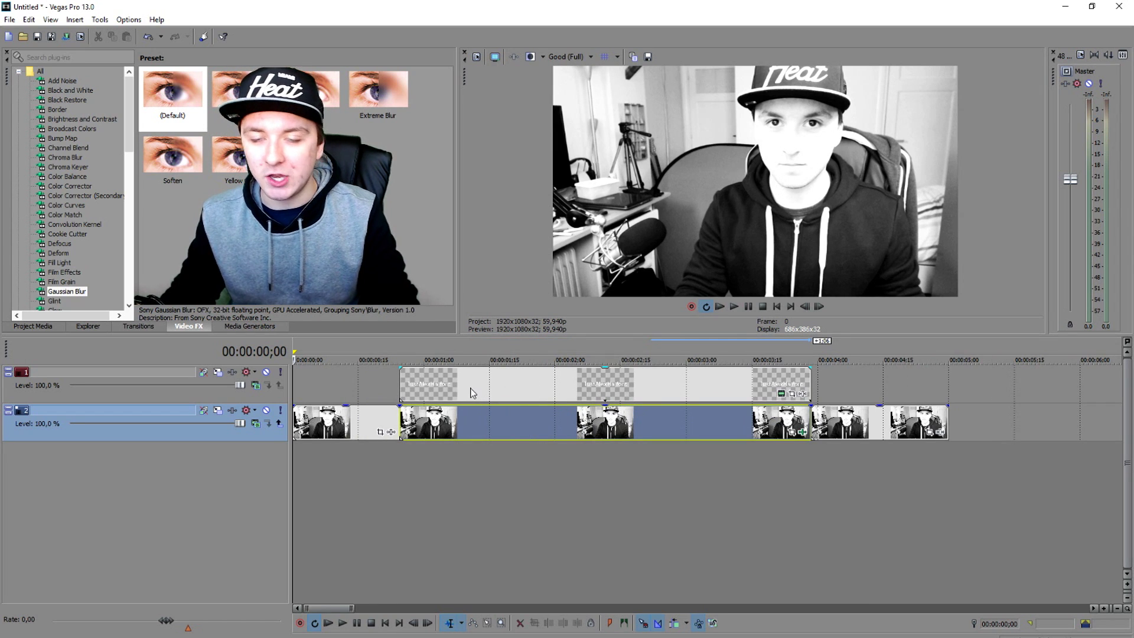
click(399, 385)
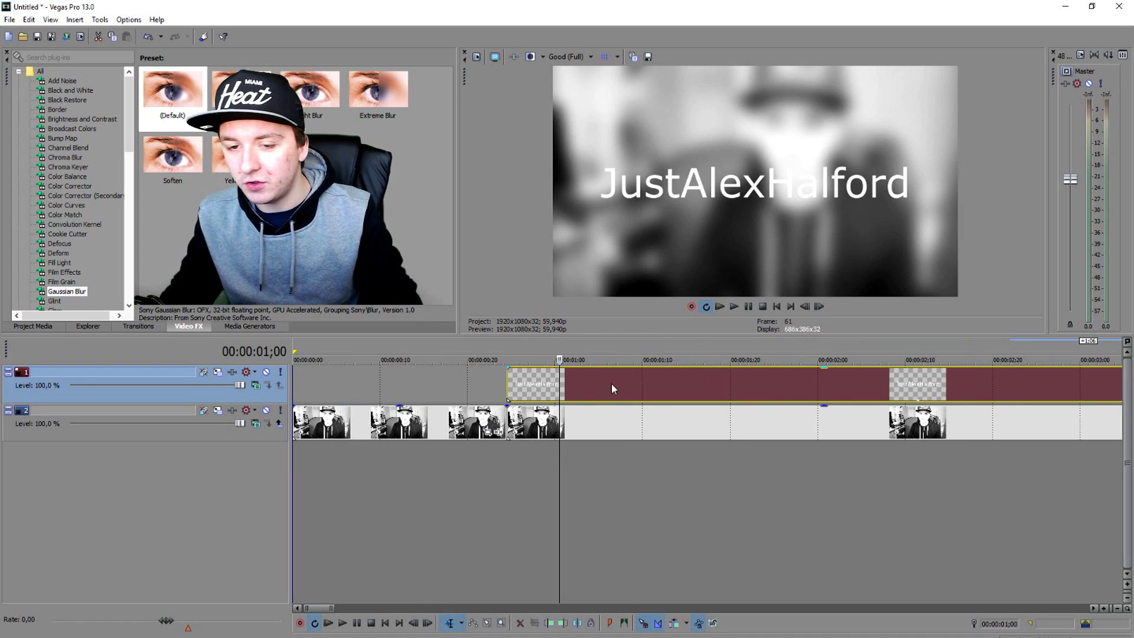
click(523, 422)
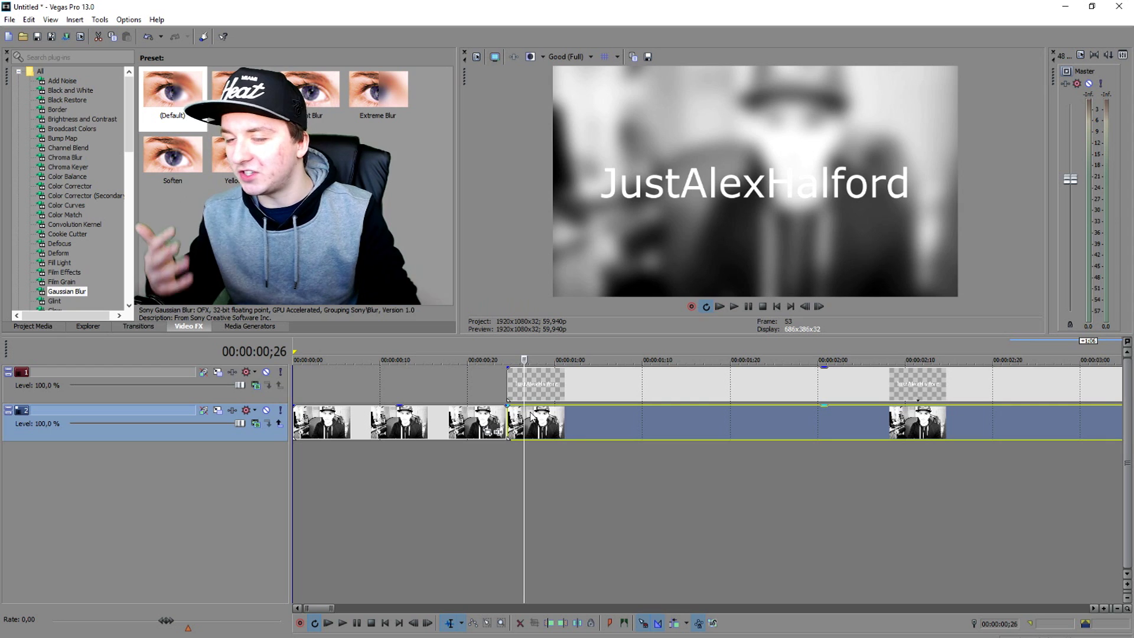
scroll(541, 431, down, 3)
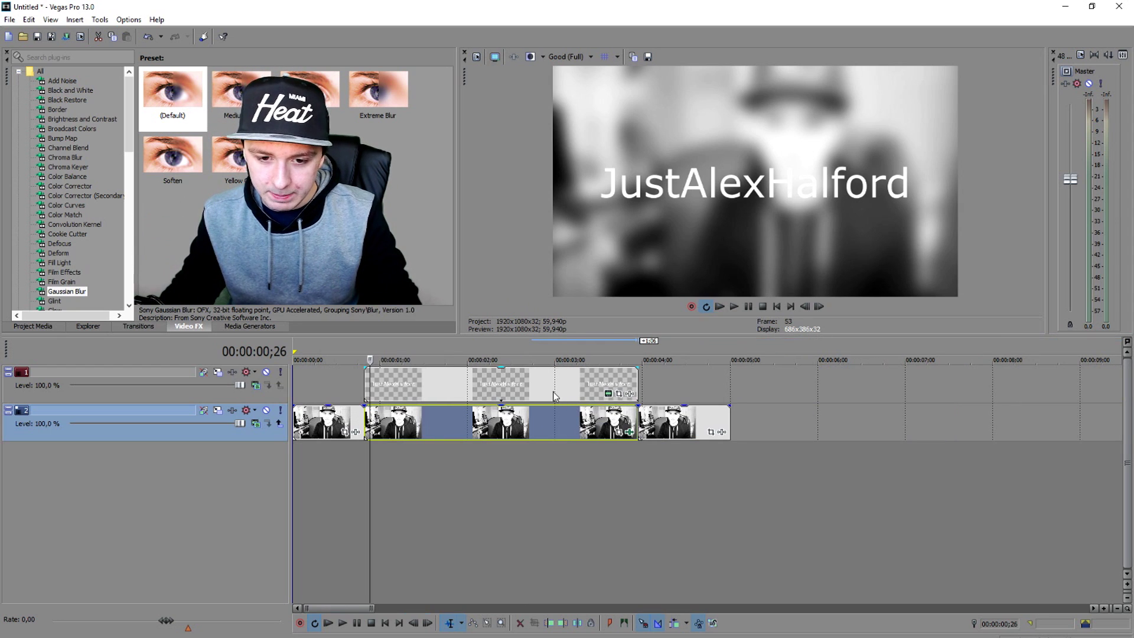
click(510, 410)
ctrl+click(531, 391)
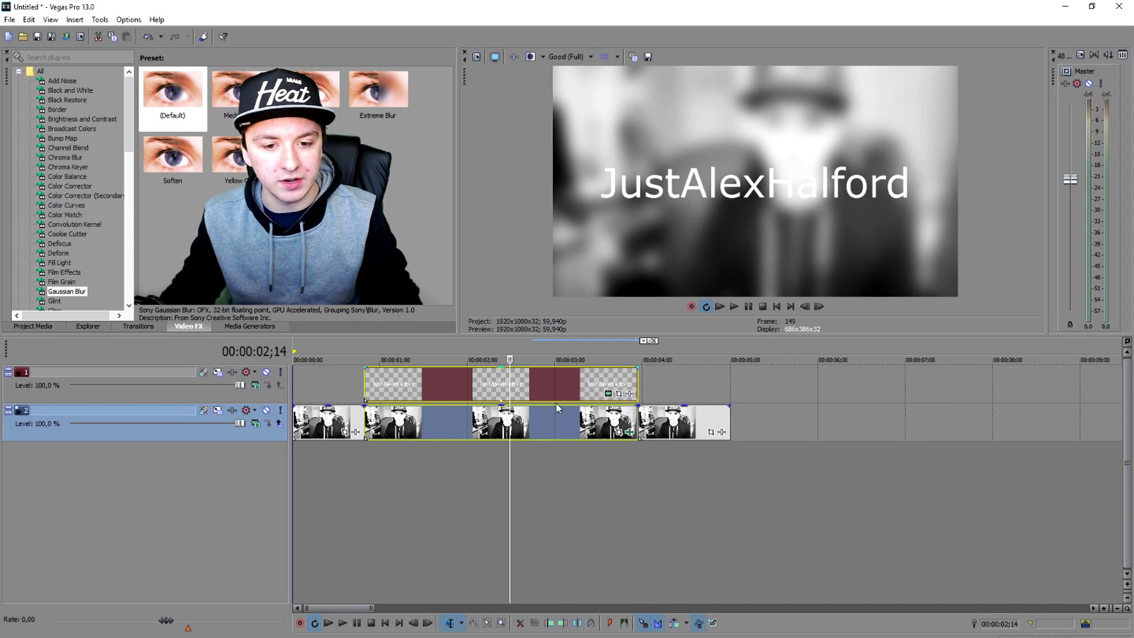
scroll(564, 413, up, 1)
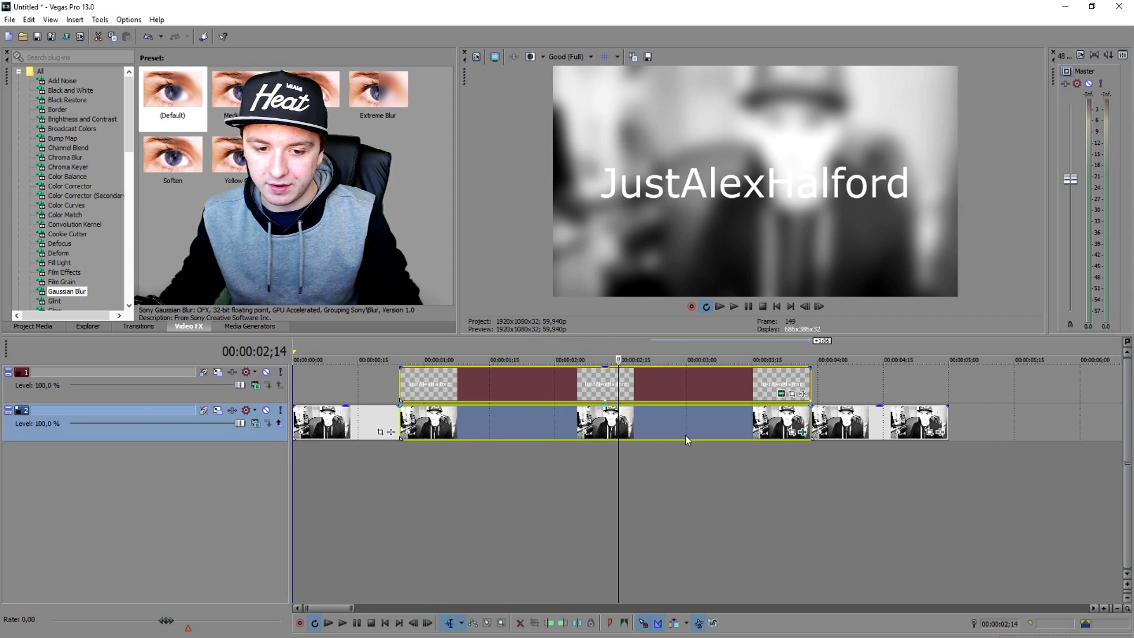
click(560, 417)
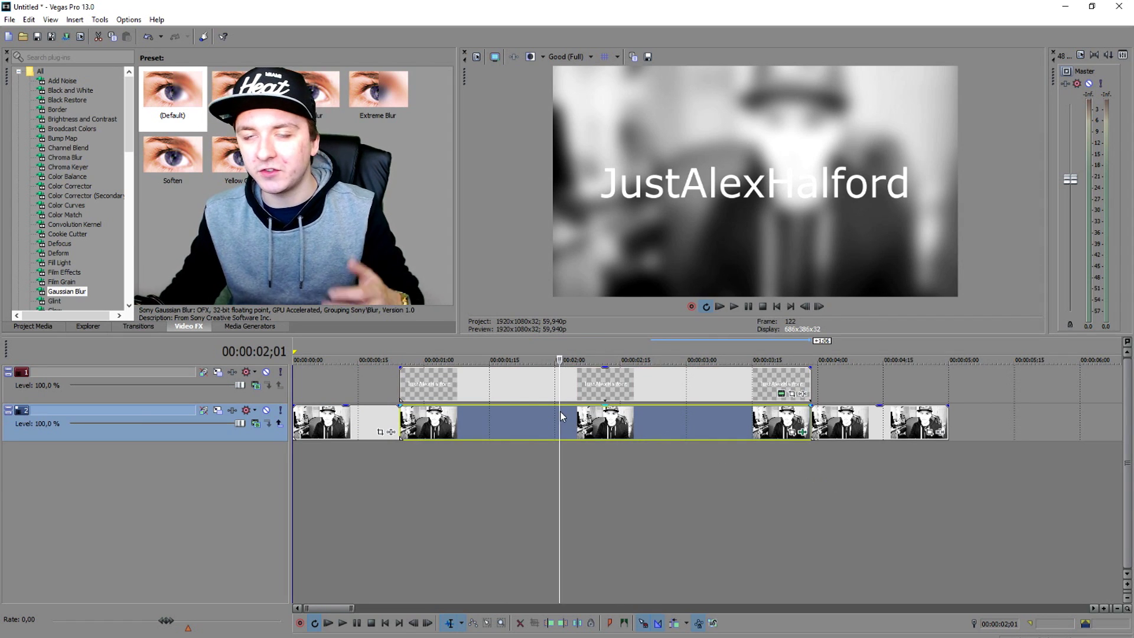
click(527, 388)
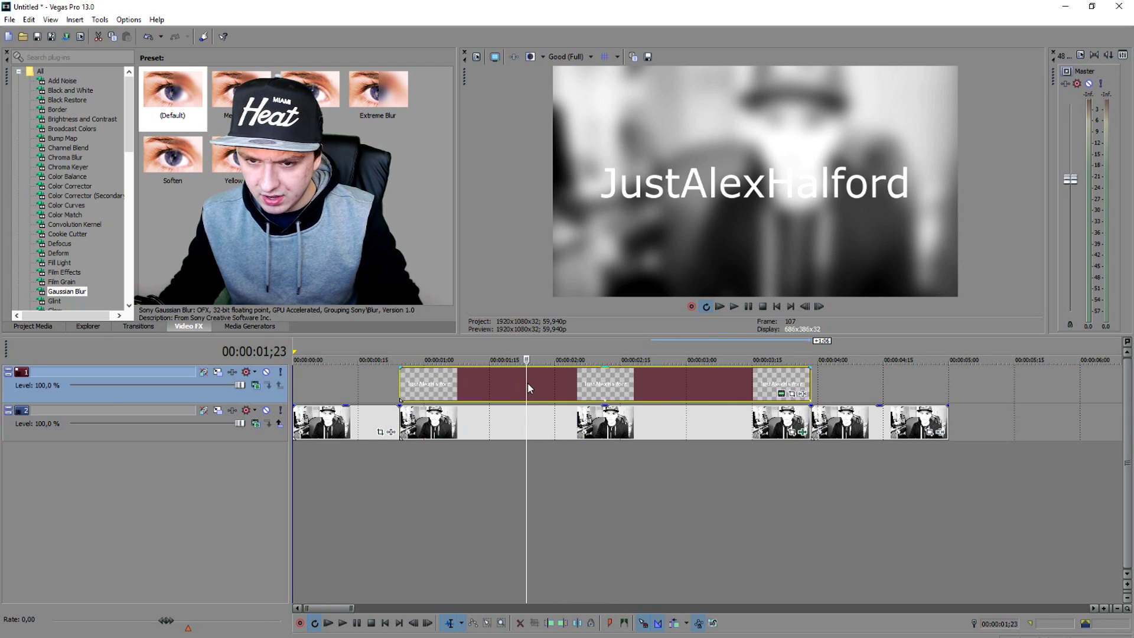
click(416, 377)
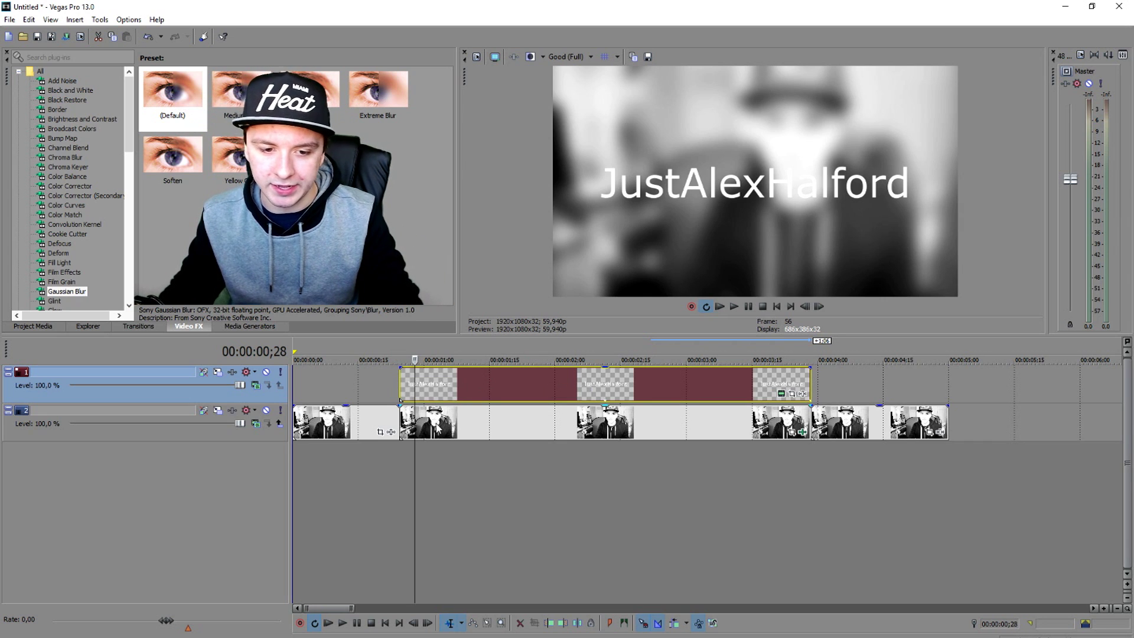
scroll(398, 407, up, 3)
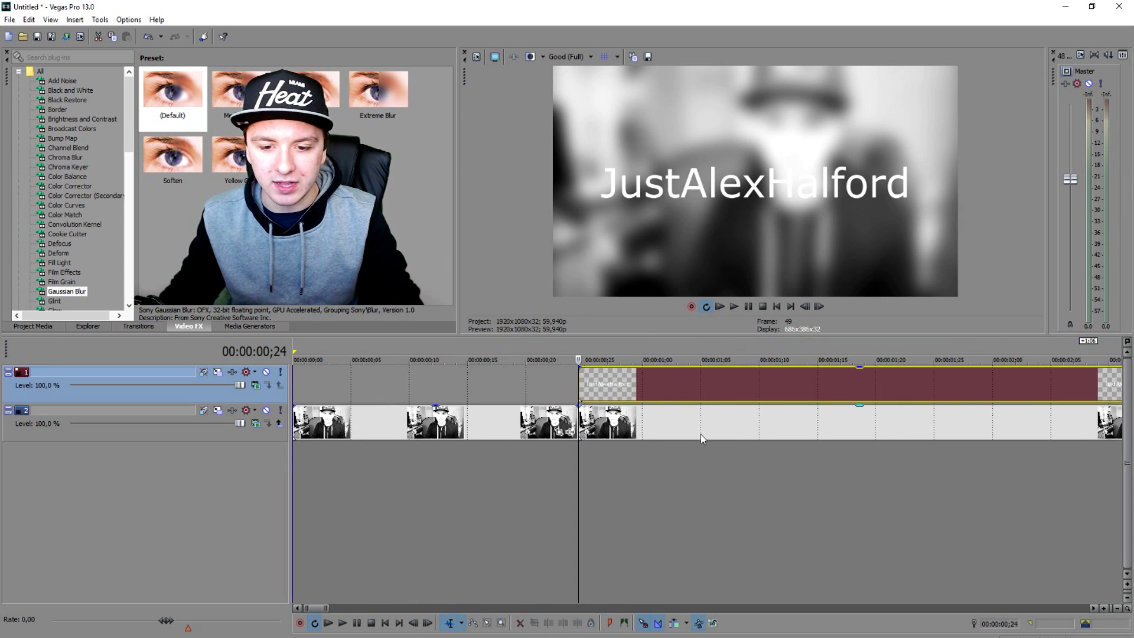
click(678, 437)
scroll(678, 437, down, 2)
scroll(716, 430, down, 2)
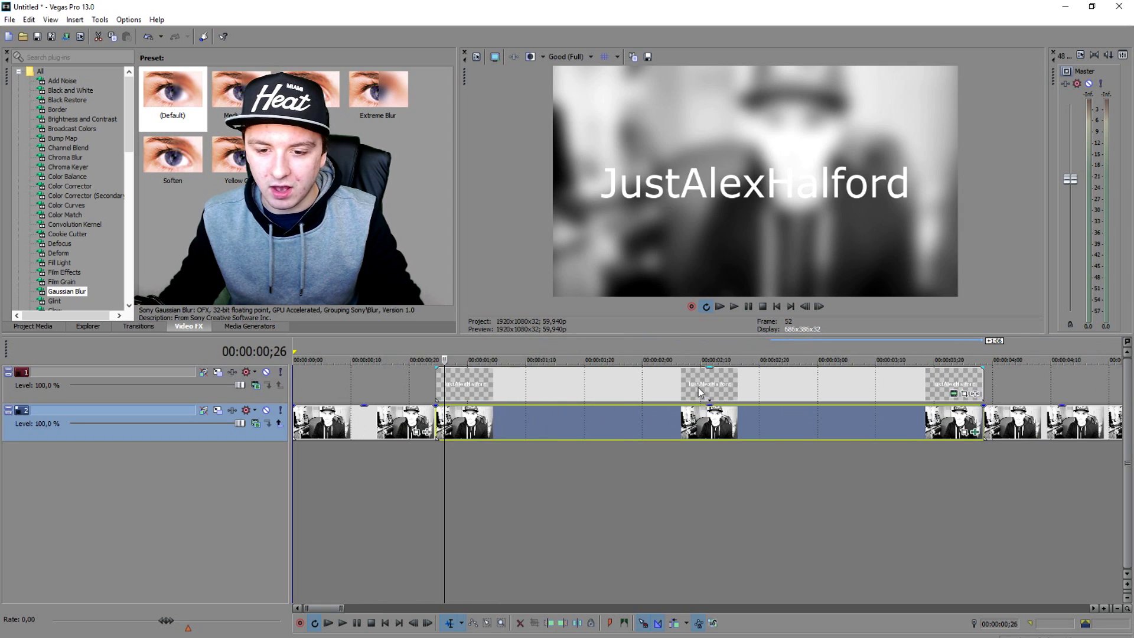
click(700, 390)
click(720, 417)
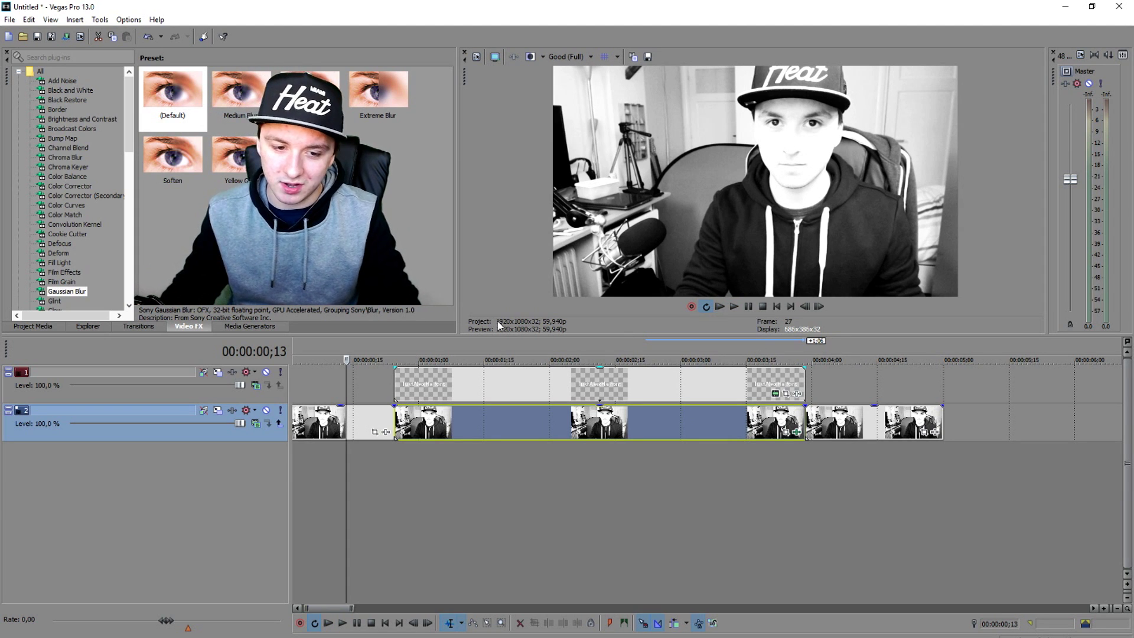
click(402, 390)
click(411, 416)
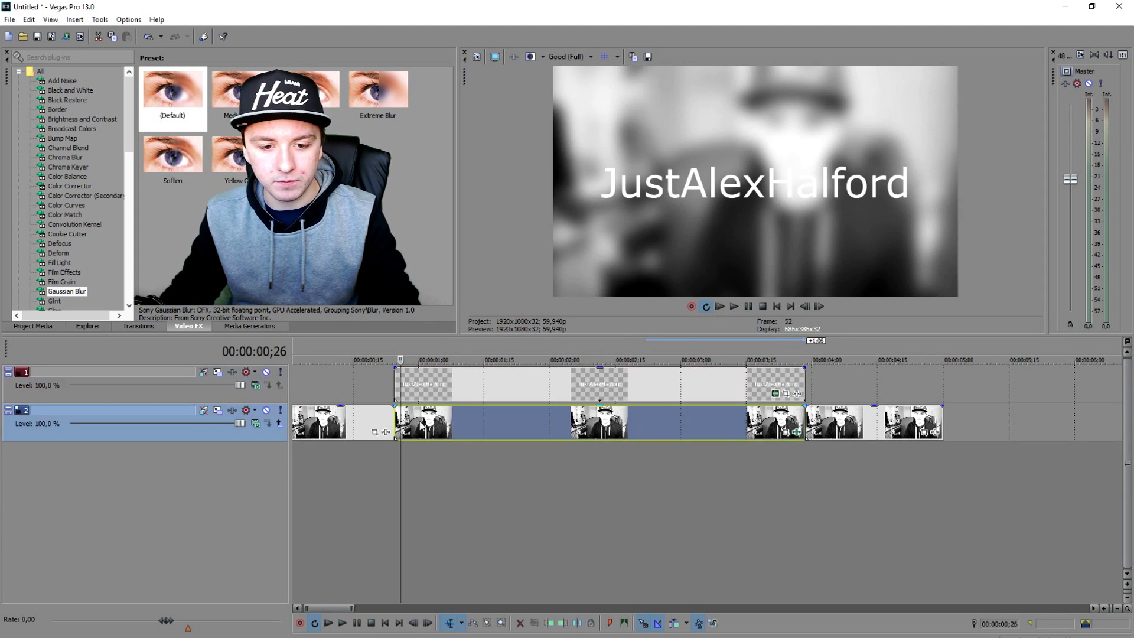
click(420, 427)
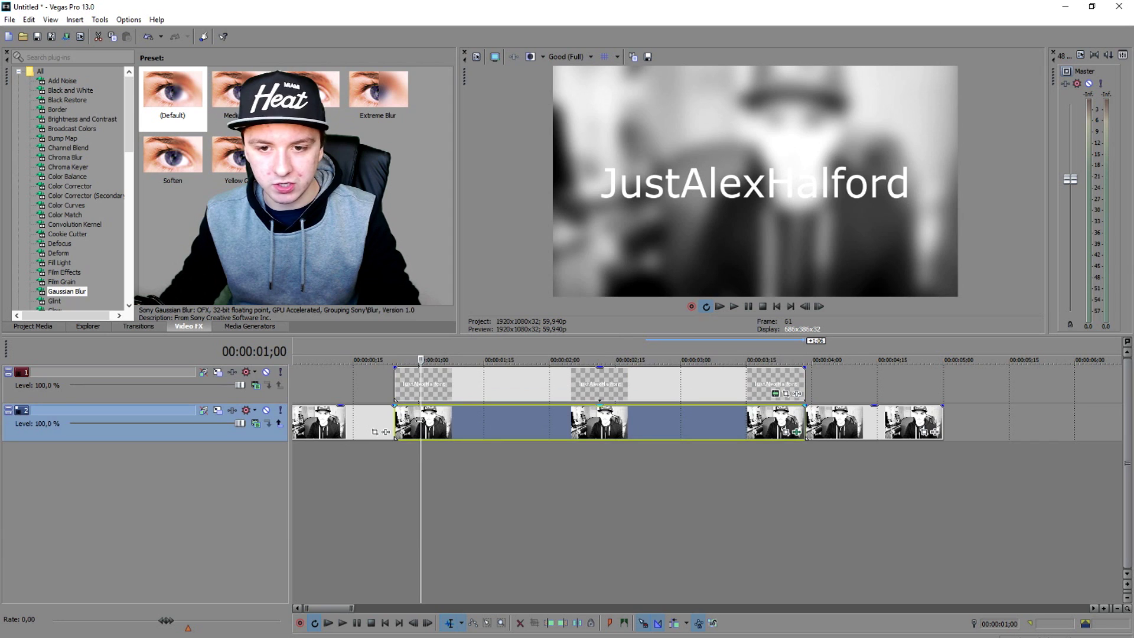
click(467, 378)
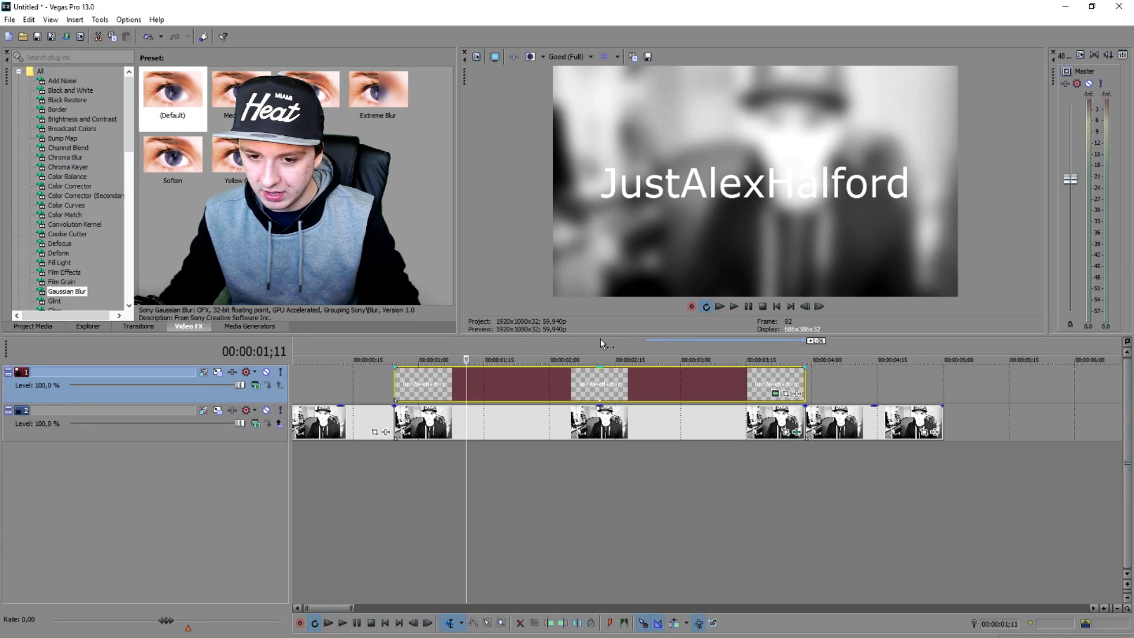
click(674, 356)
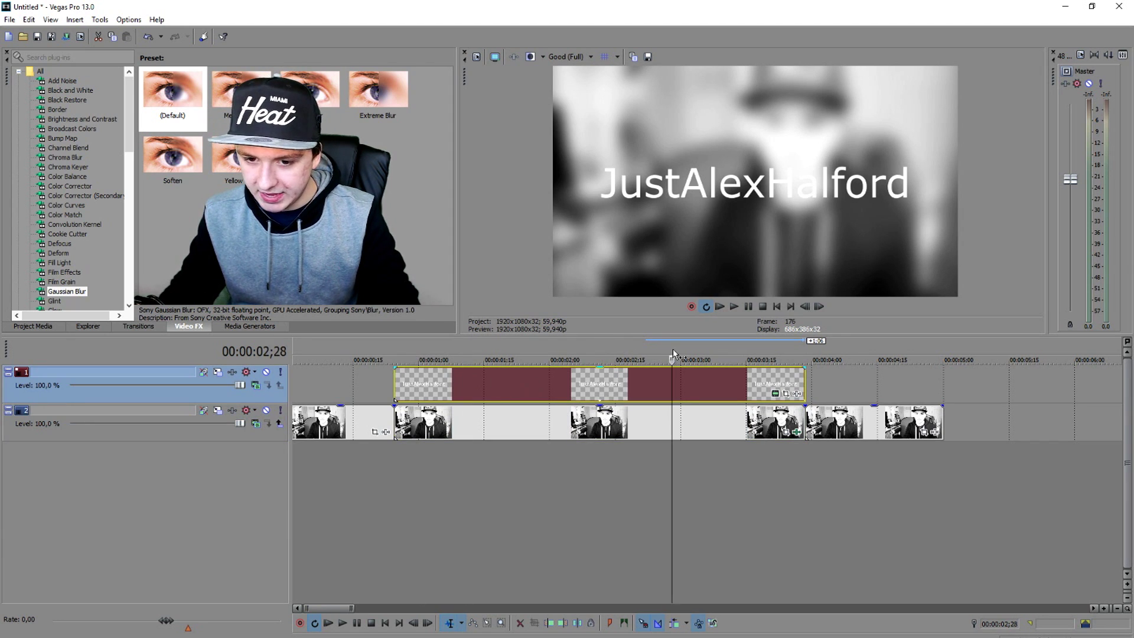
click(848, 436)
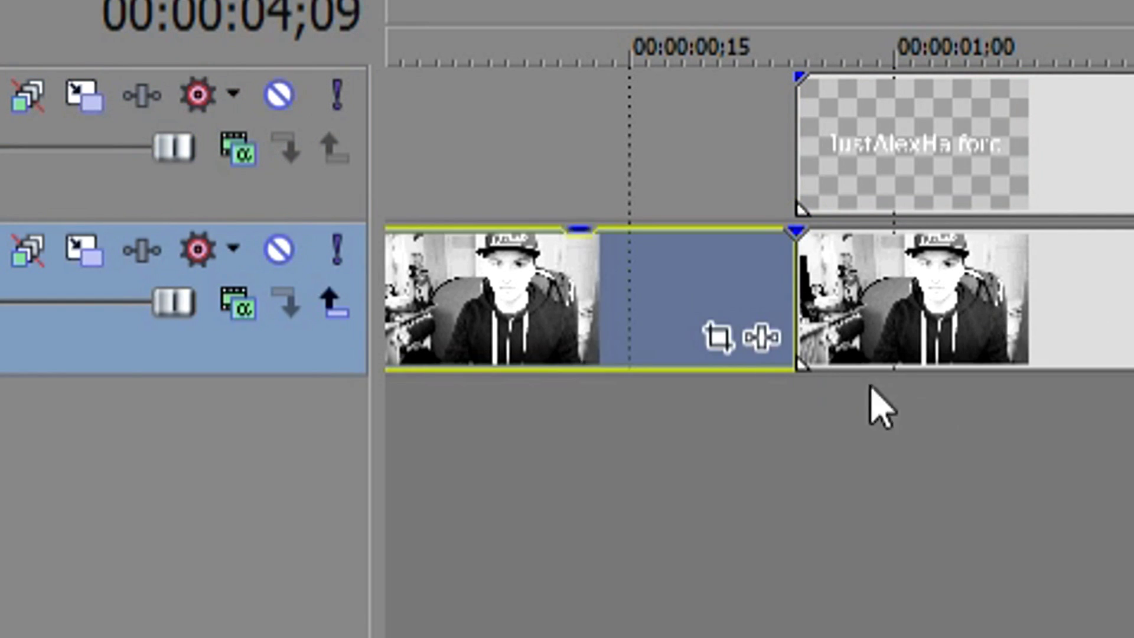
key(ctrl+v)
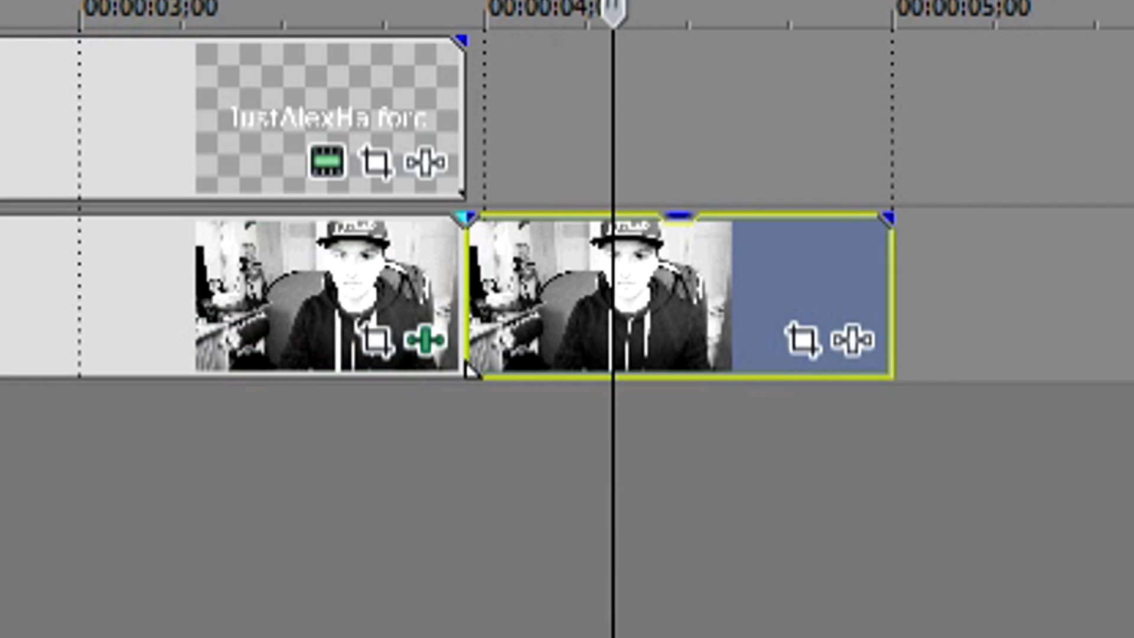
click(500, 359)
click(533, 384)
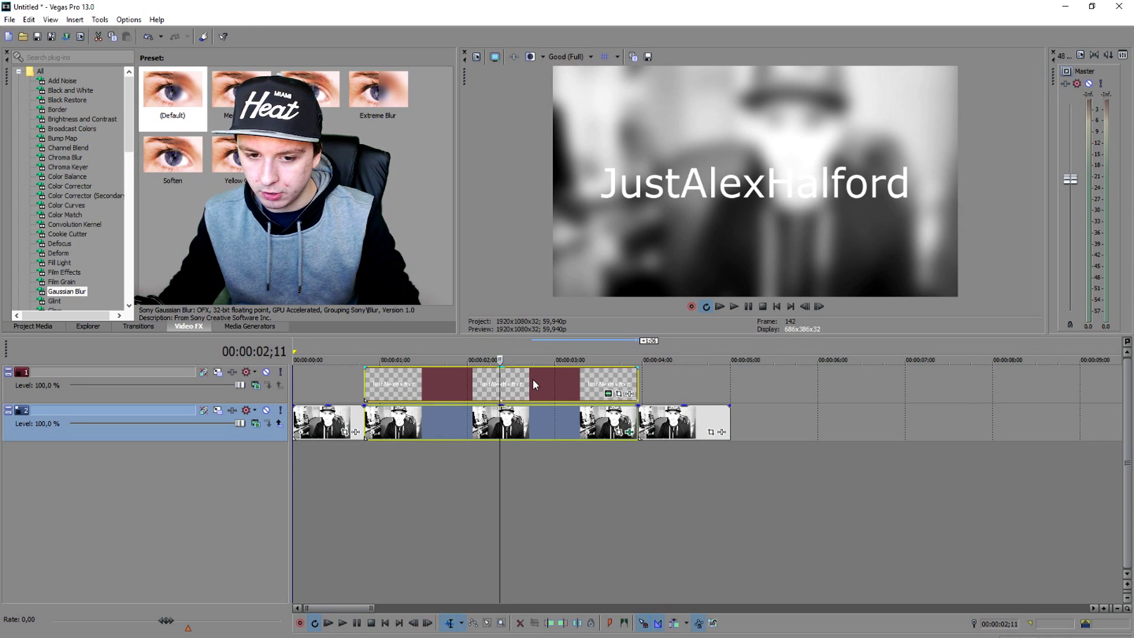
click(475, 383)
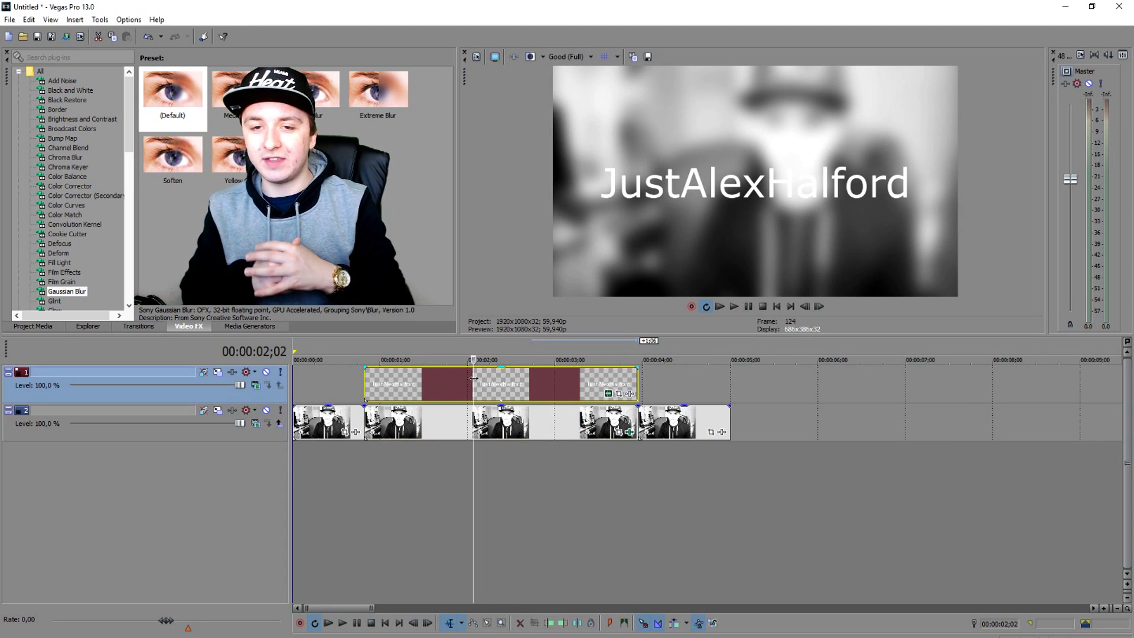